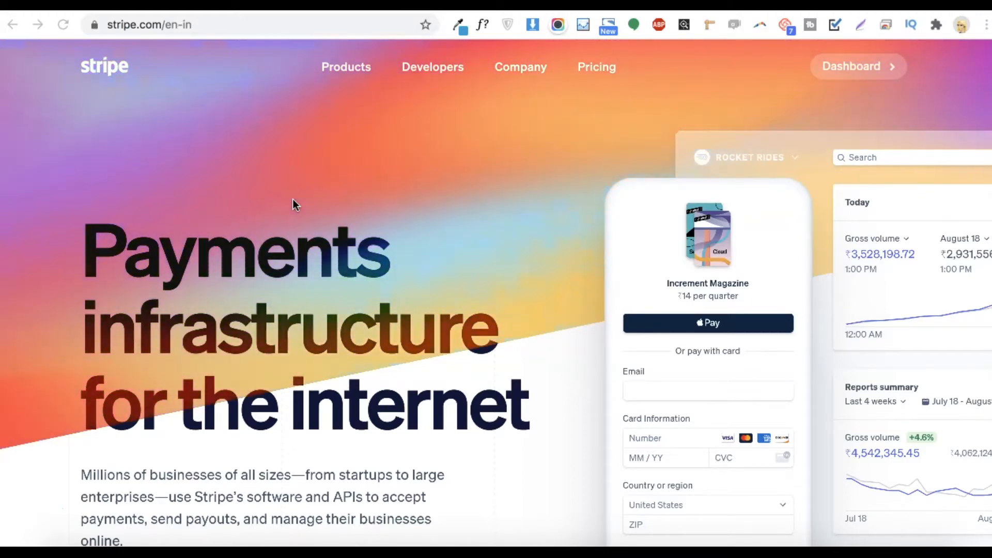
Step: Open the Stripe dashboard from the Stripe home page
click(867, 70)
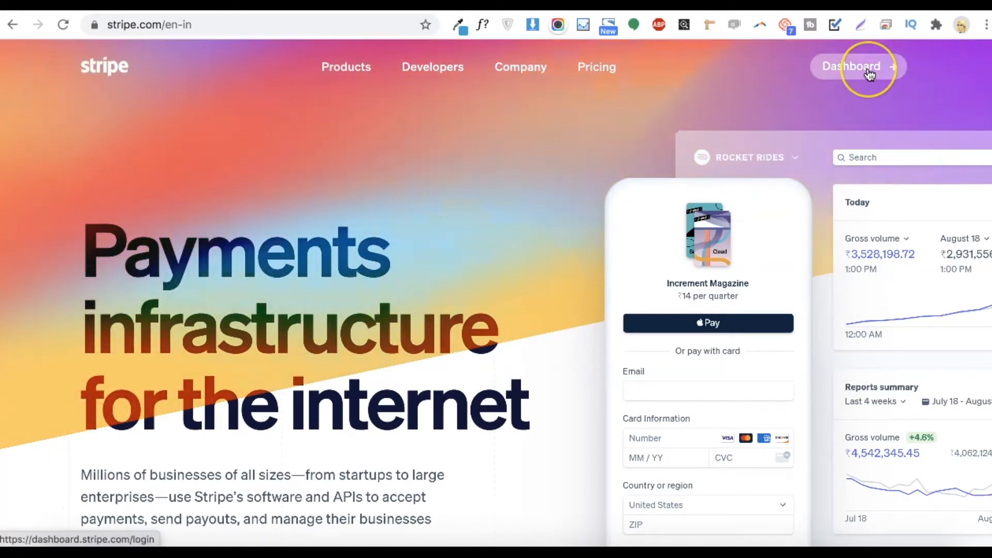
click(868, 69)
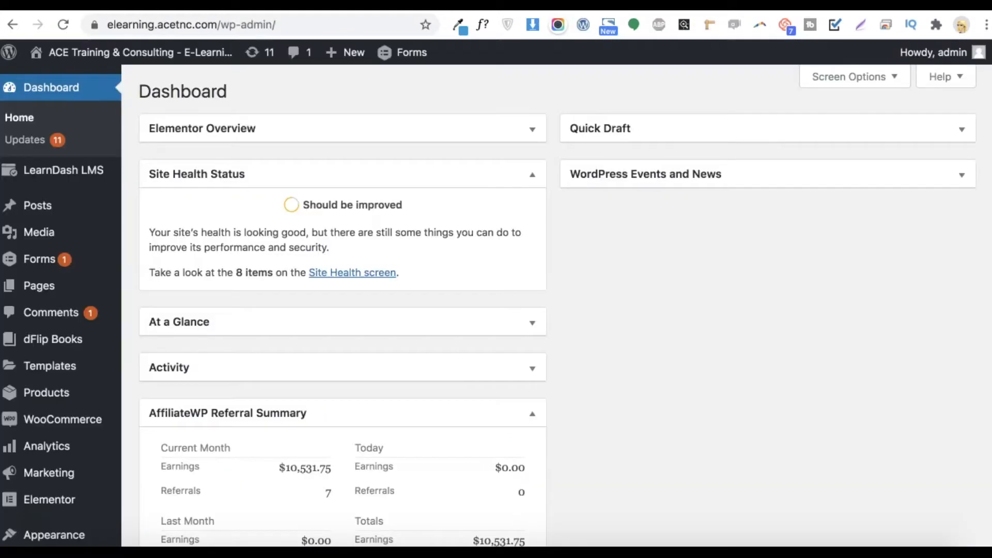
Step: Switch to the WordPress admin and open the page for adding new plugins
scroll(387, 230, down, 5)
mouse_move(56, 388)
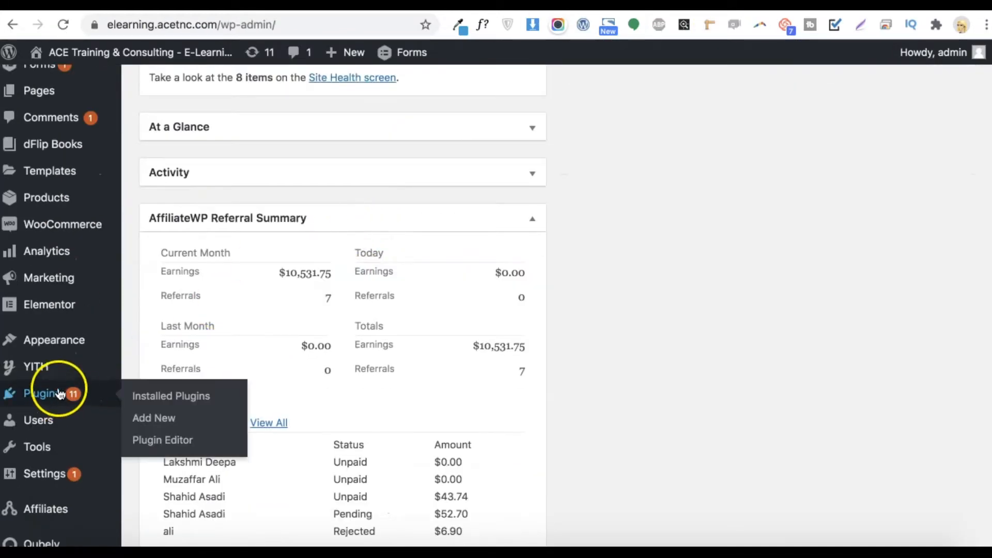
click(165, 425)
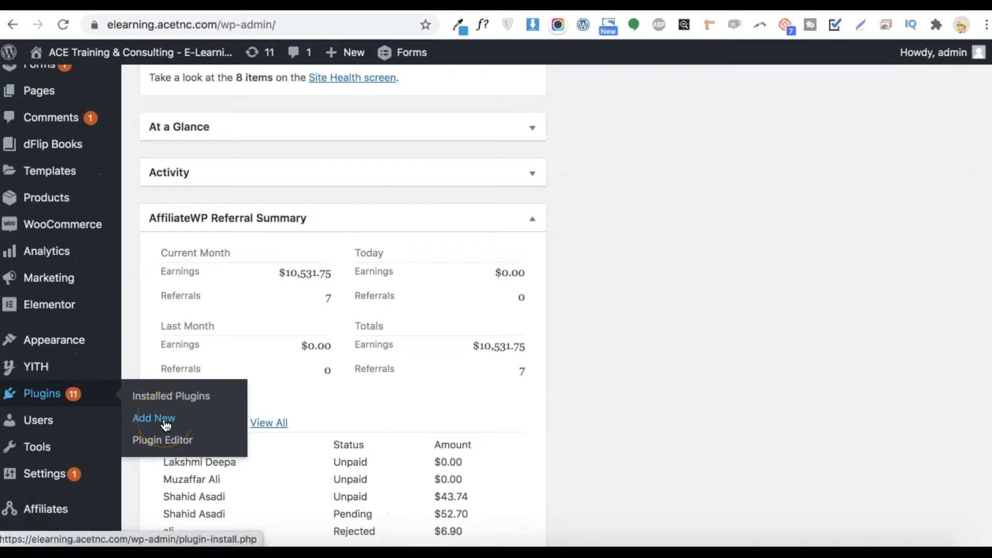
click(71, 392)
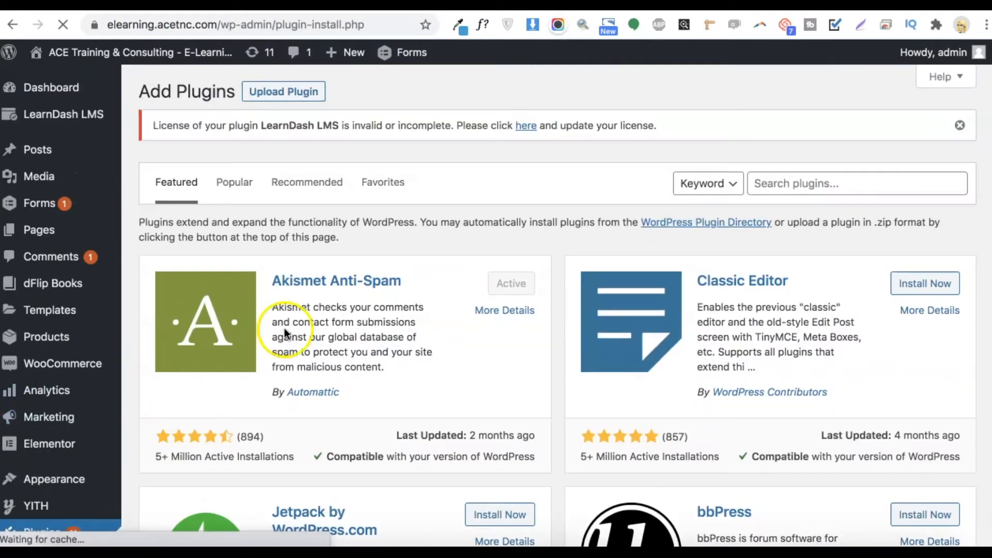
Step: Search the plugin directory for "woocommerce stripe" and install WooCommerce Stripe Payment Gateway by WooCommerce
click(769, 191)
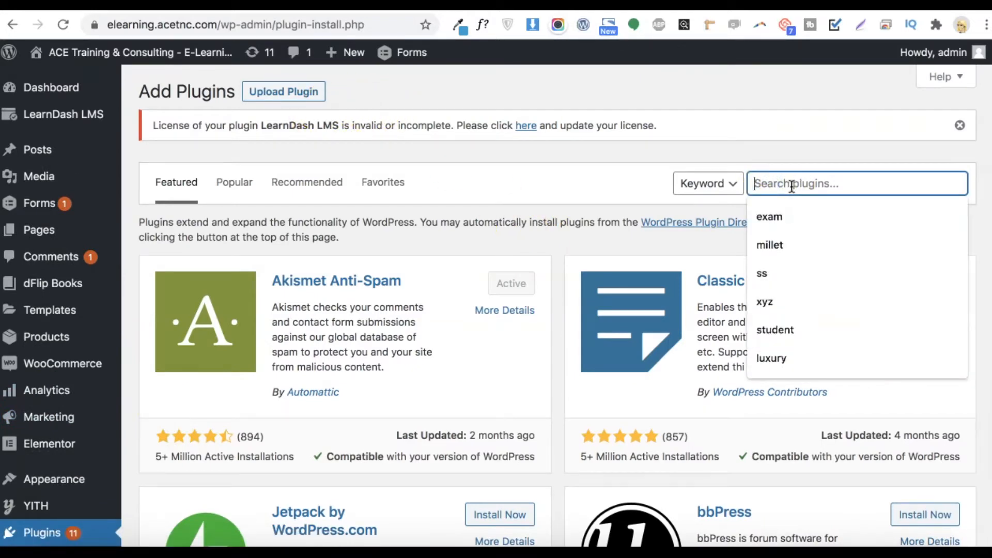
text(woocomm)
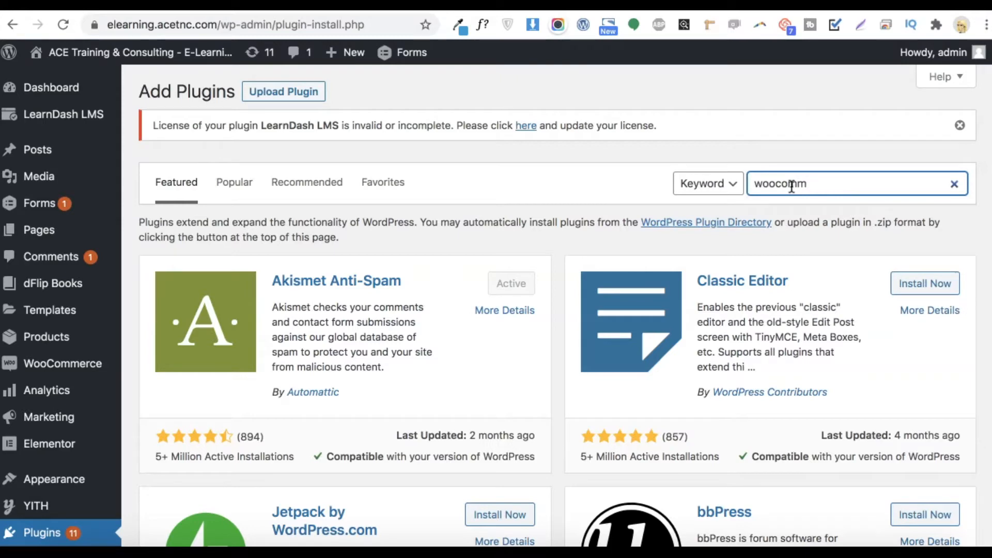
text(erce strie)
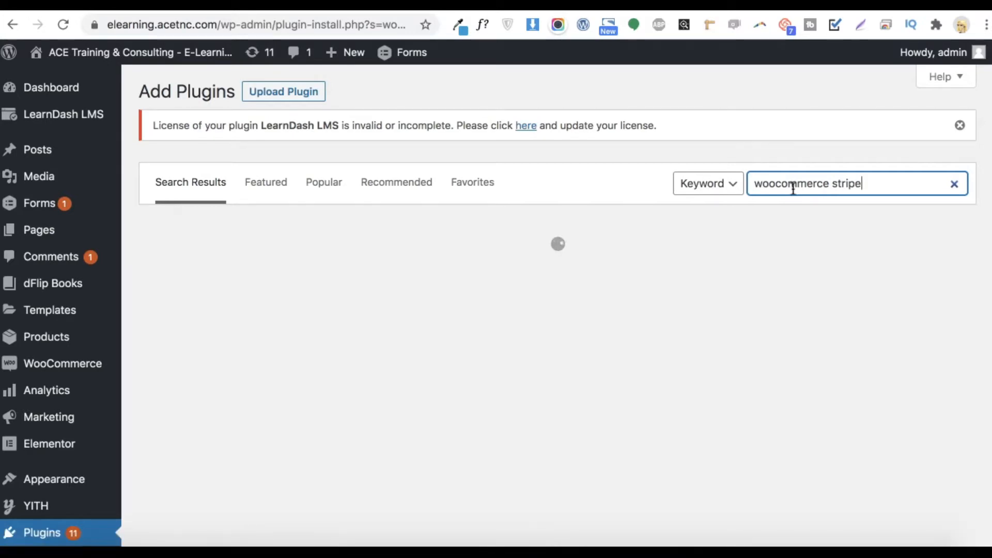
click(779, 189)
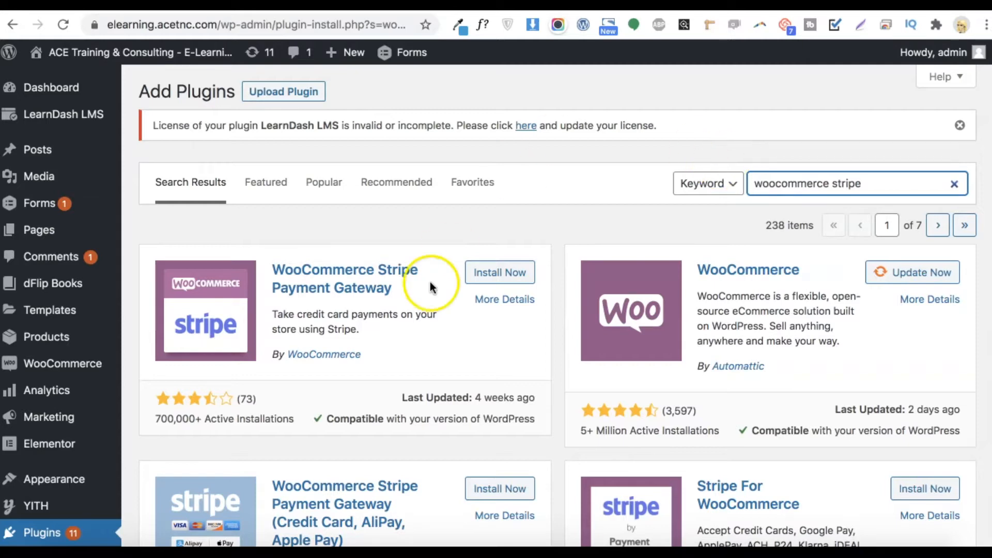
click(499, 280)
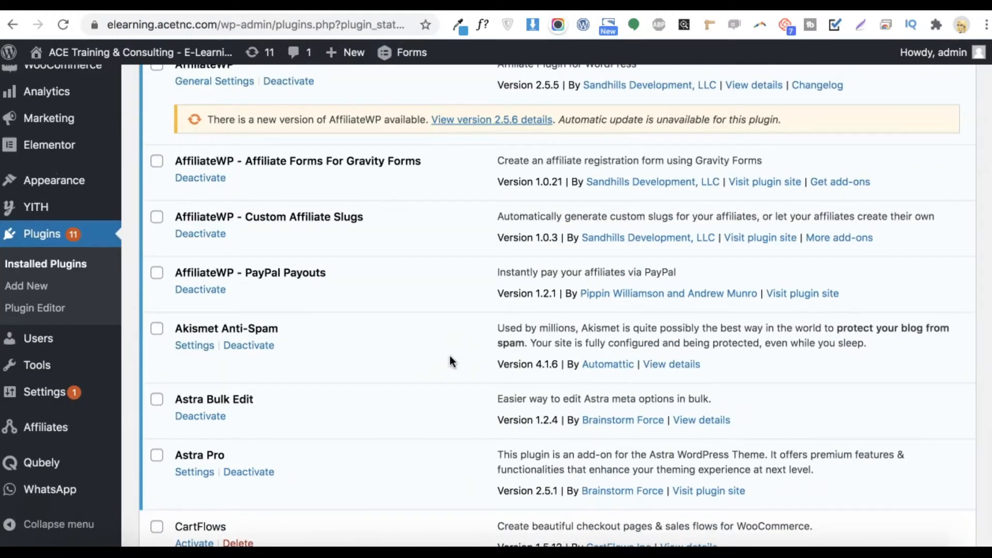
Step: Open the settings of the WooCommerce Stripe Gateway plugin from the installed plugins list and enable Stripe
scroll(368, 341, down, 15)
scroll(371, 333, down, 10)
scroll(371, 333, down, 5)
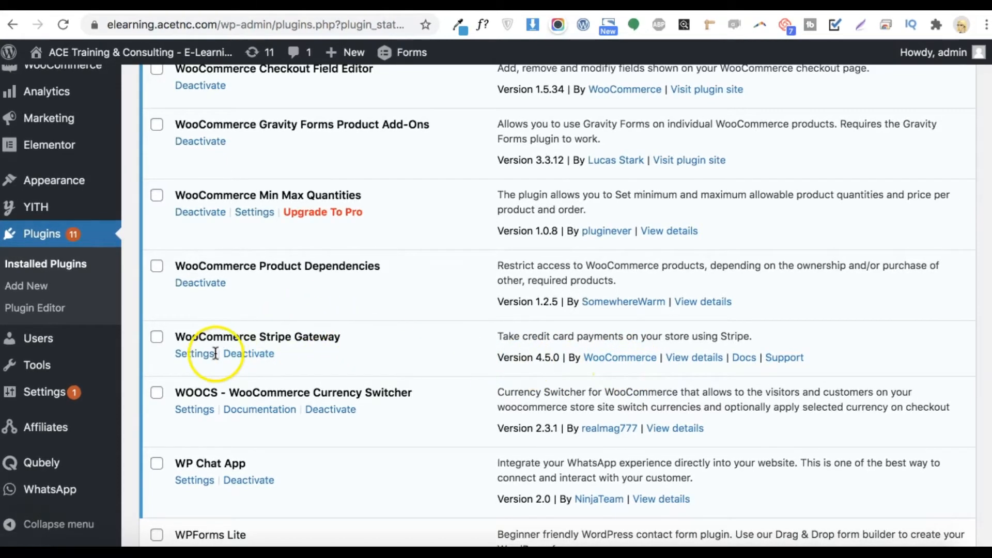
click(195, 355)
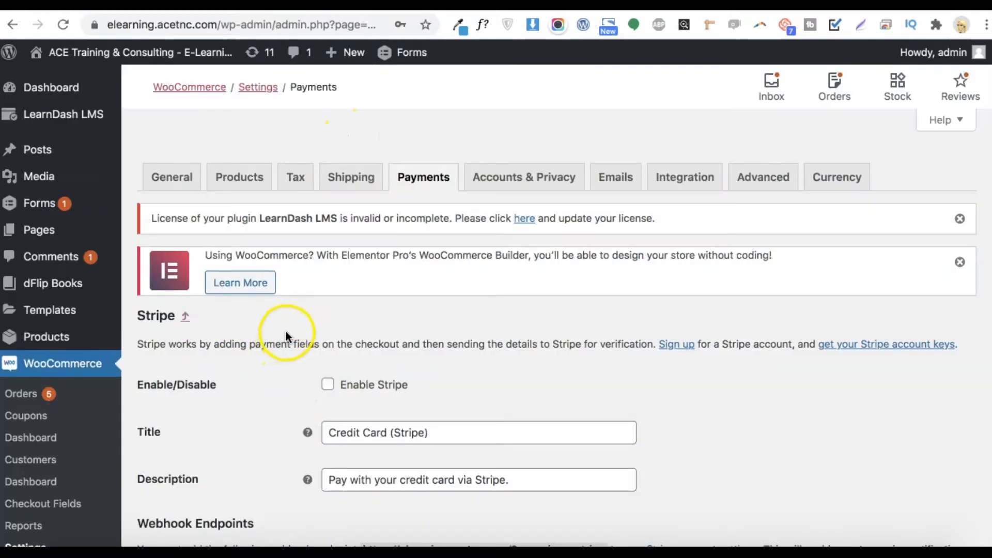
scroll(417, 324, down, 2)
click(333, 299)
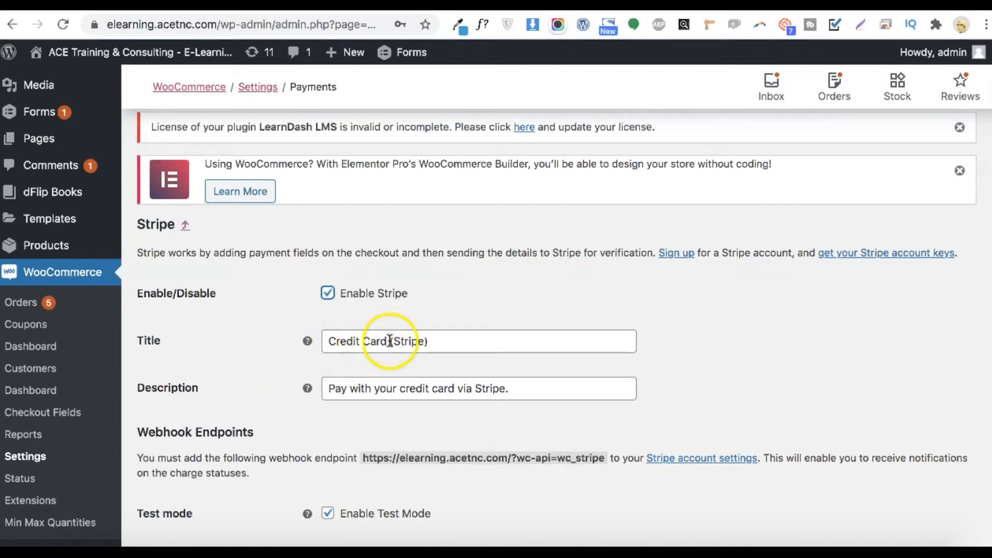
Step: Change the Stripe payment method's title to "Pay Via Credit / Debit Card (Stripe)"
click(391, 341)
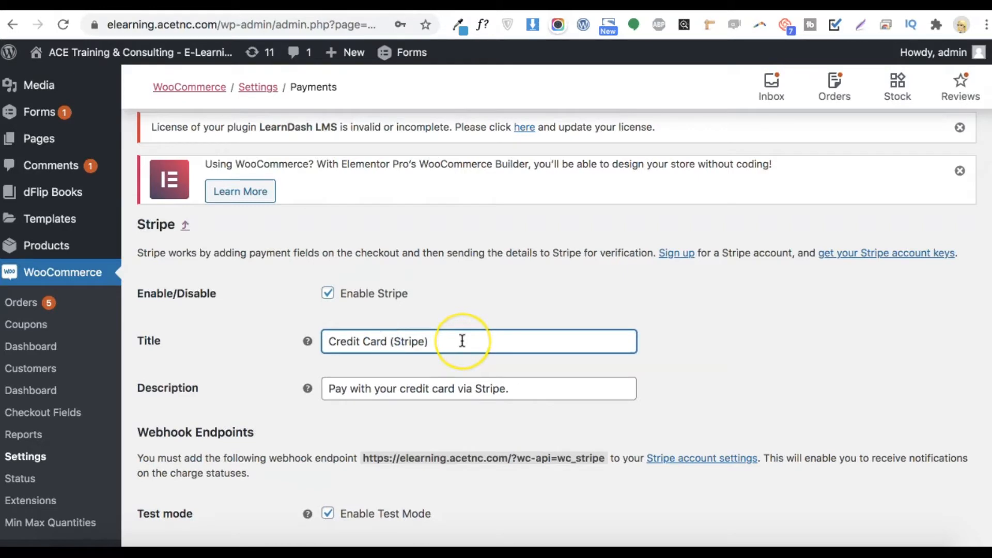
click(325, 341)
text(Pay Via)
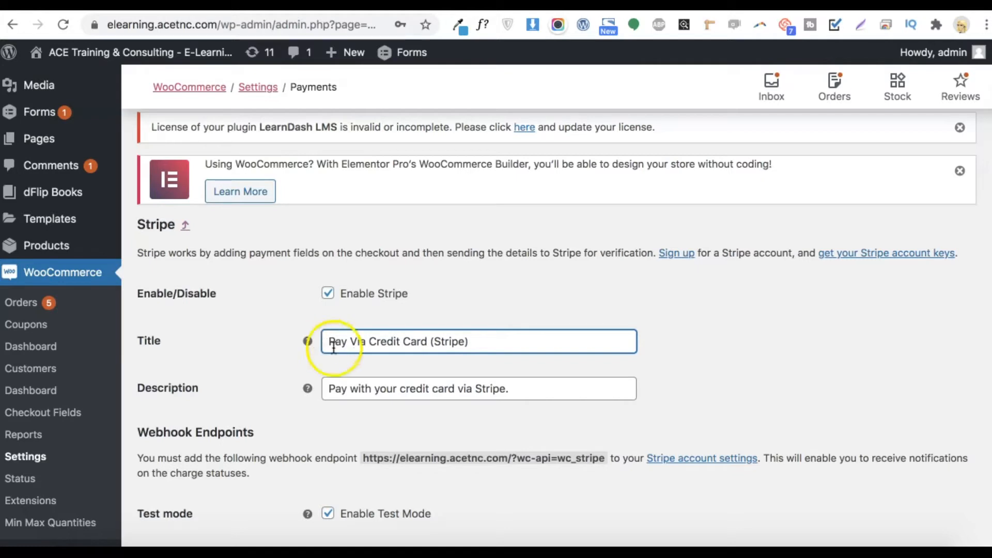
click(399, 341)
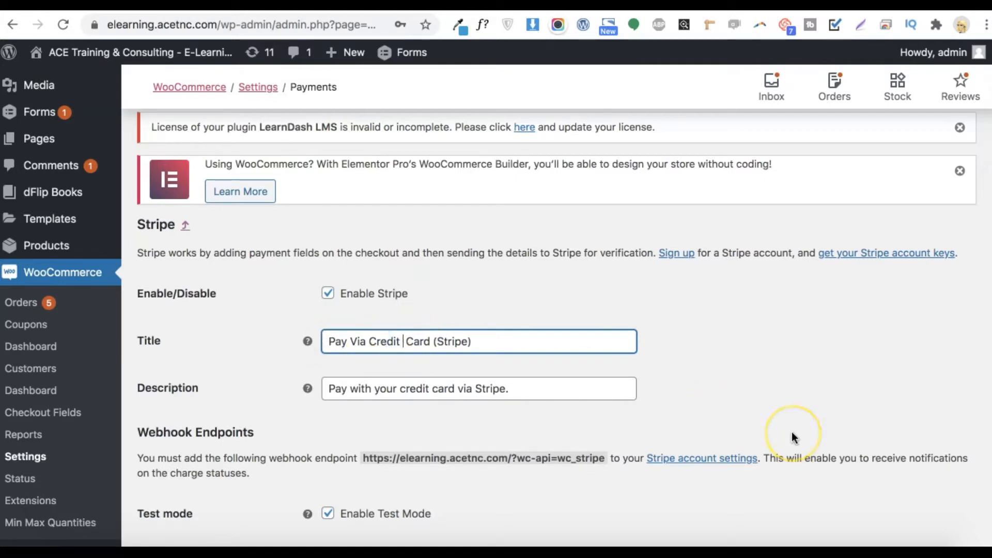
text(?De)
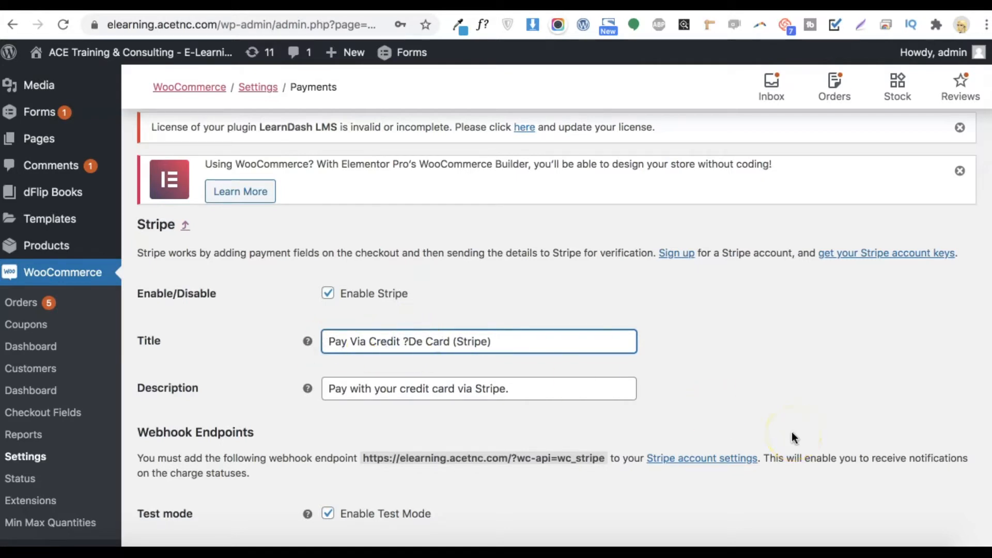
key(BackSpace)
key(BackSpace)
key(BackSpace)
text(/ Debit)
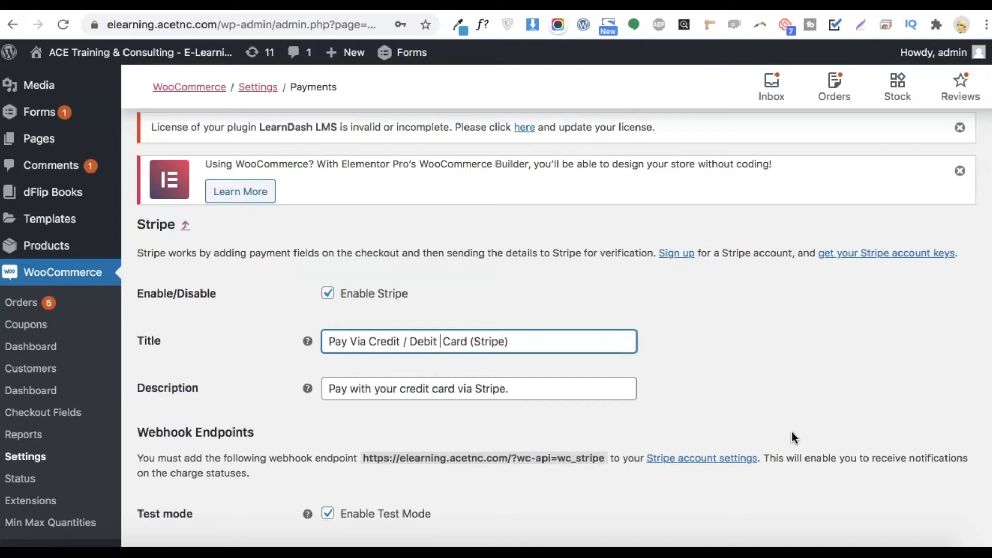
key(Delete)
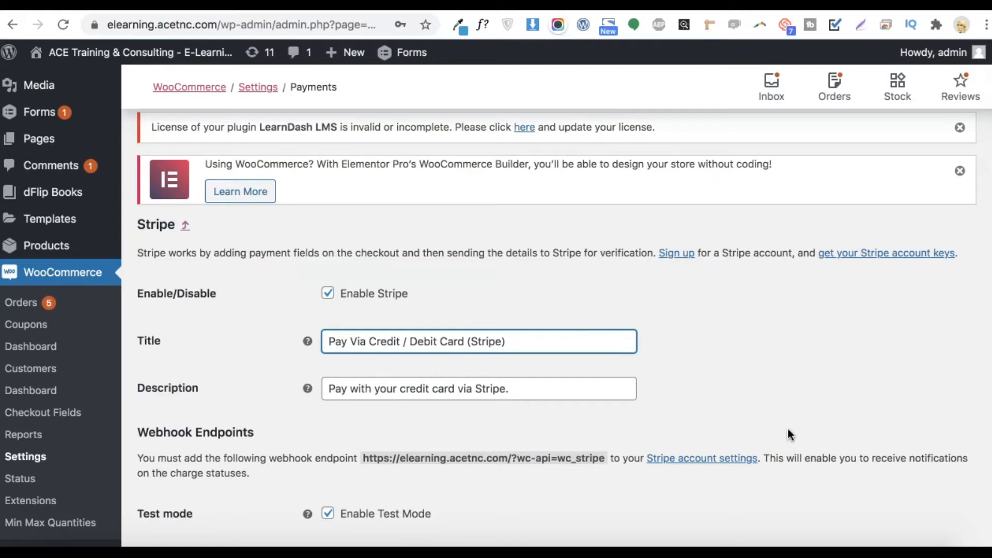
scroll(787, 428, down, 3)
click(415, 238)
Step: Copy the publishable test API key from the Stripe dashboard and paste it as WooCommerce's Test Publishable Key
scroll(414, 238, down, 2)
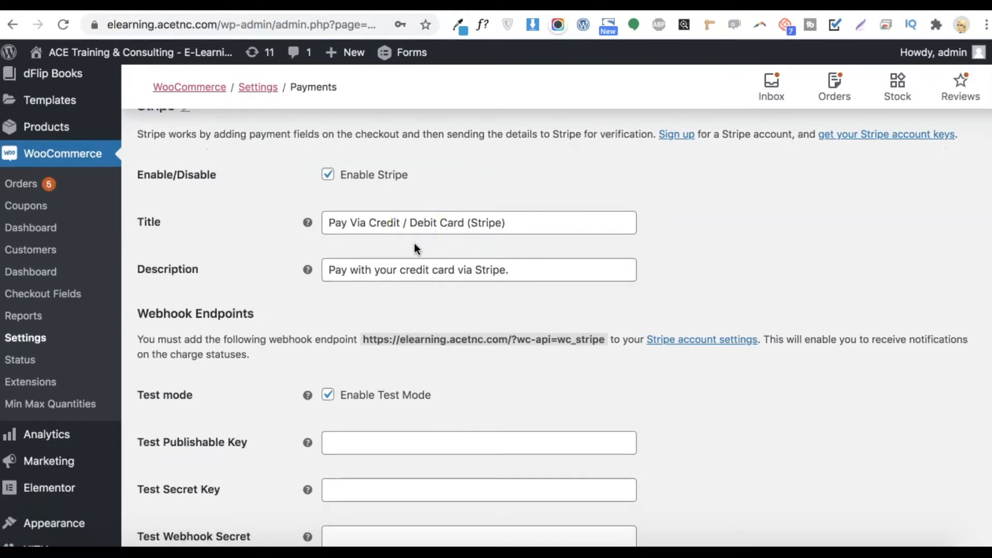
scroll(416, 328, down, 3)
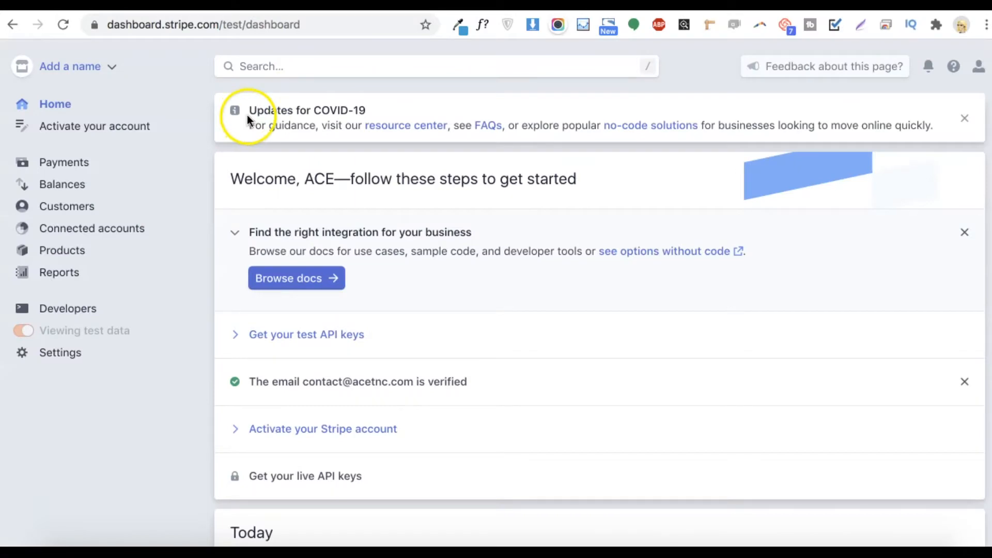
scroll(333, 355, down, 2)
mouse_move(349, 405)
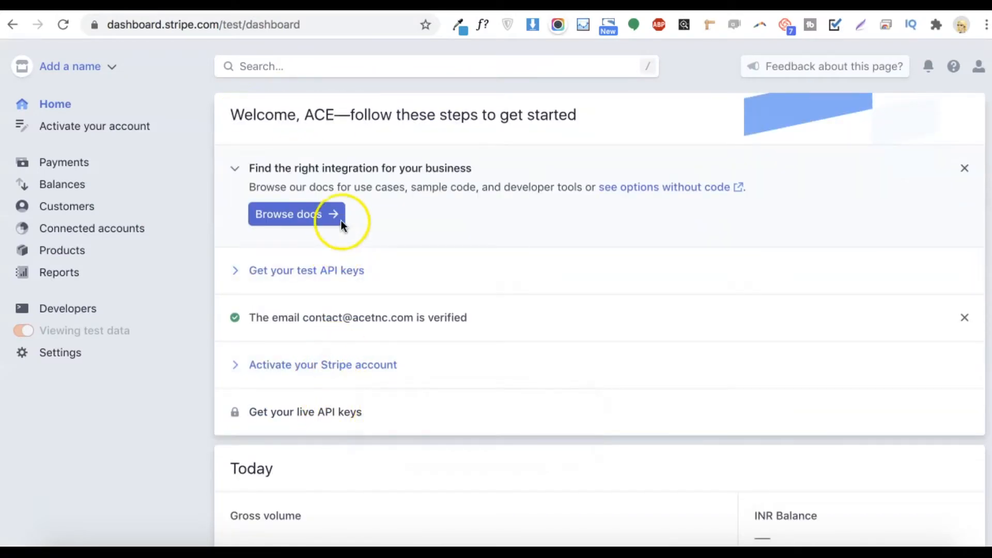
click(328, 272)
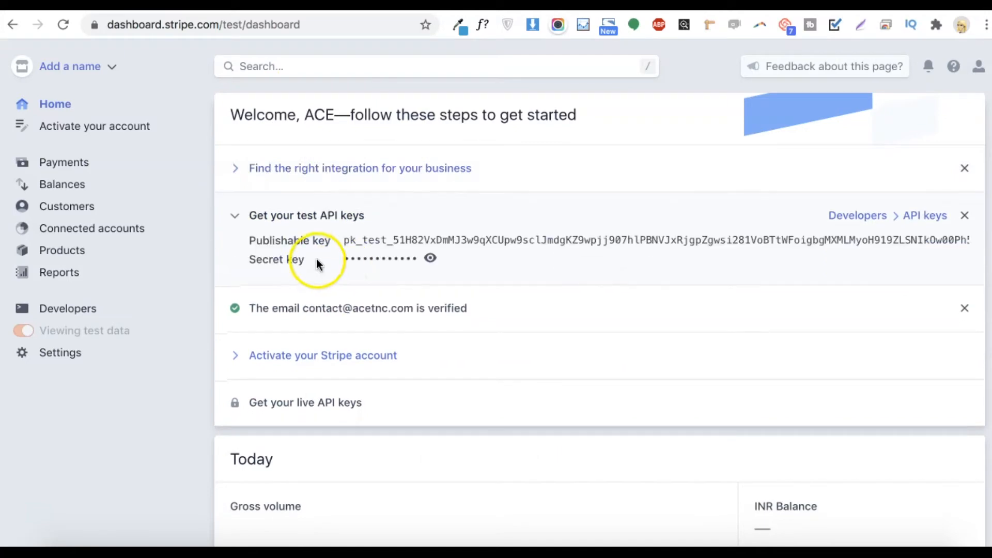
click(496, 241)
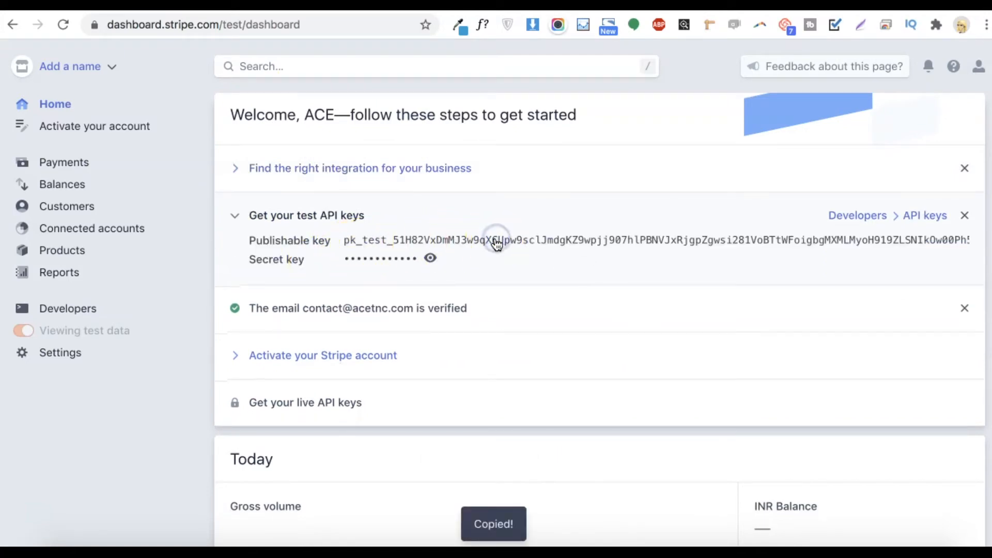
click(459, 5)
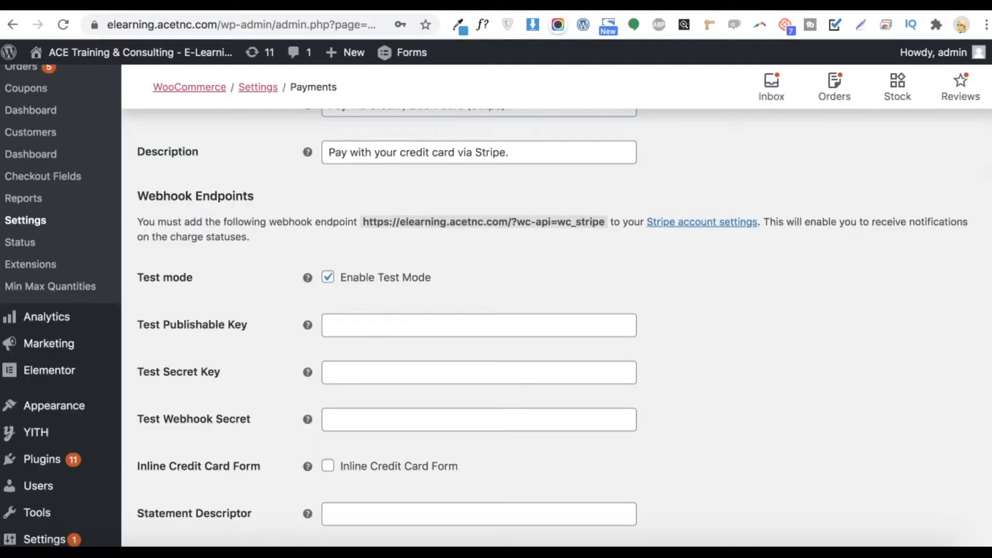
click(366, 319)
key(super+v)
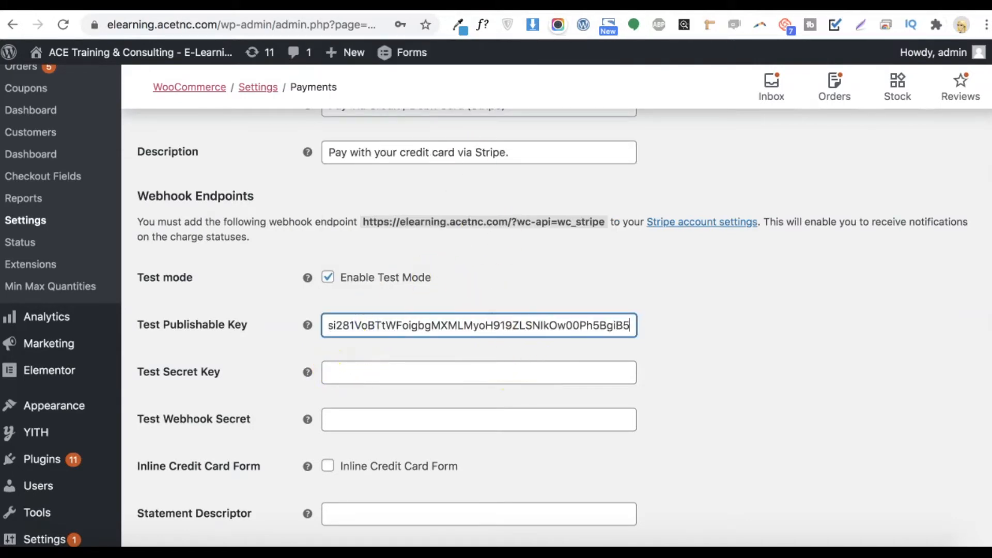
Step: Reveal and copy the secret test API key in the Stripe dashboard, and paste it as WooCommerce's Test Secret Key
click(475, 5)
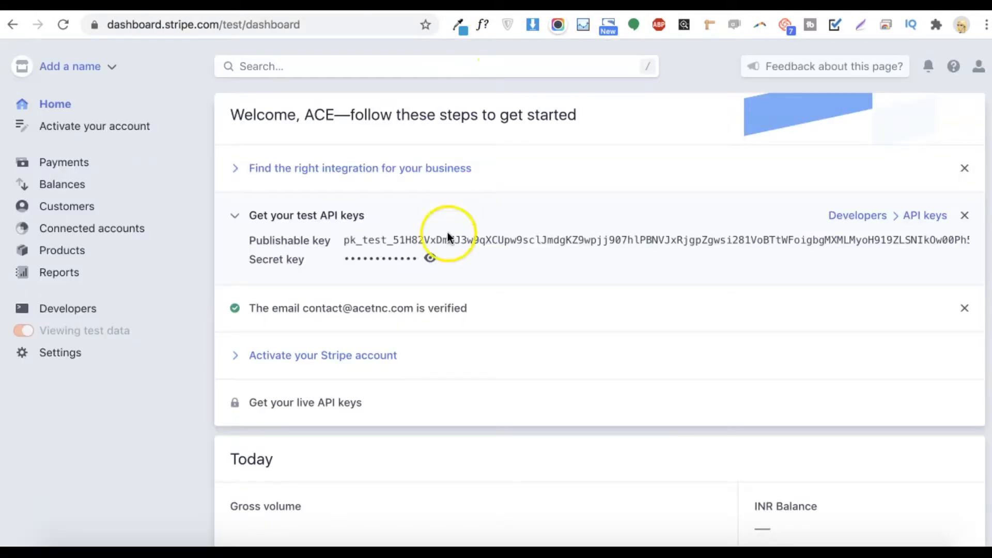
click(432, 261)
click(432, 260)
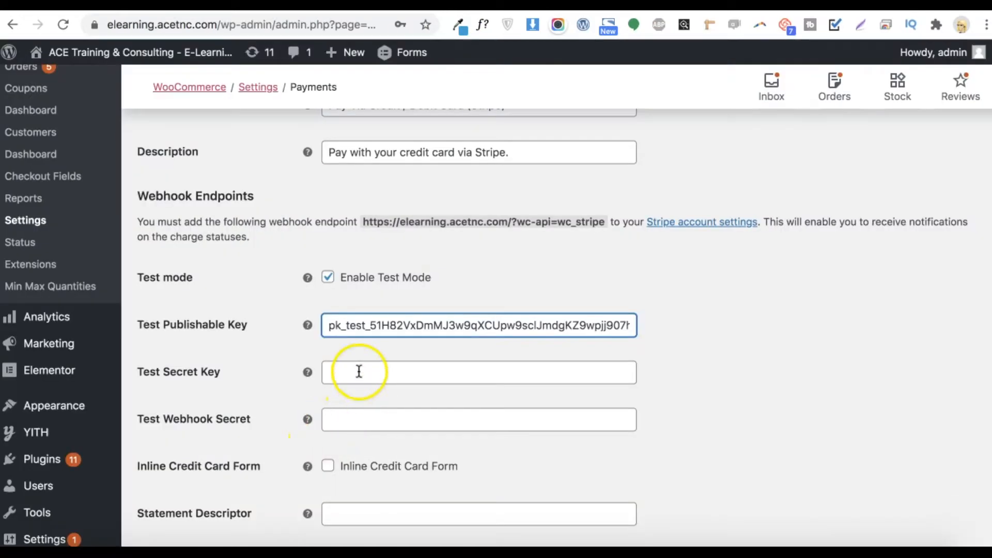
click(353, 379)
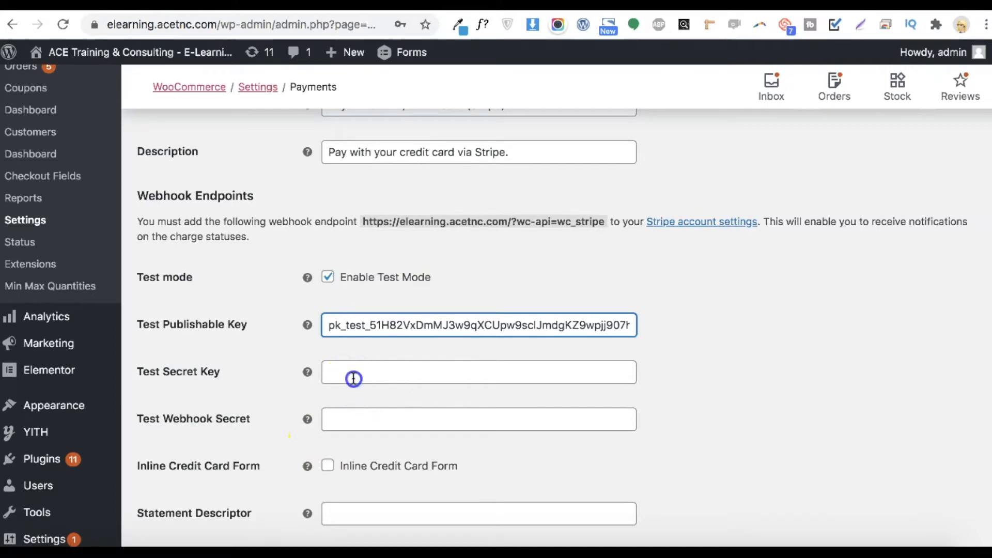
key(super+v)
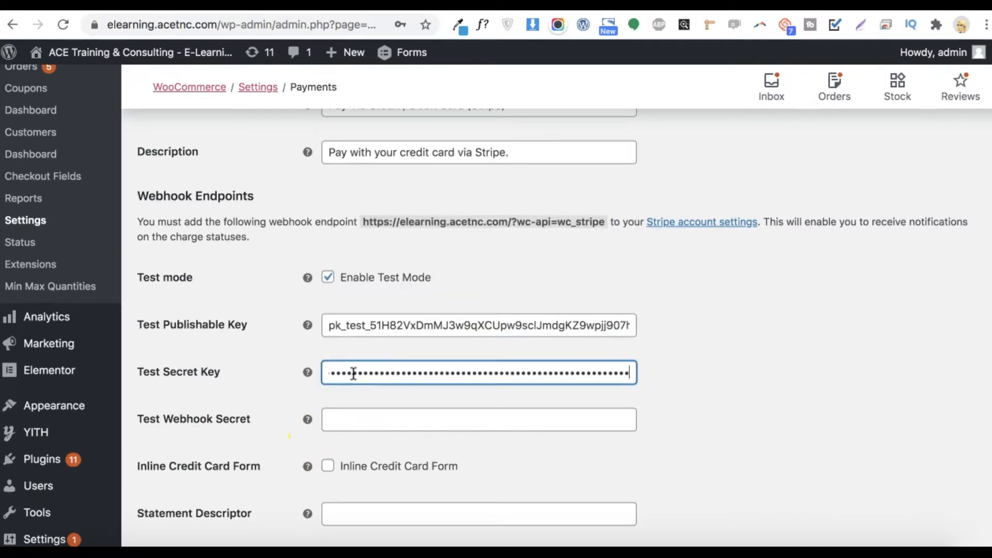
Step: Set the statement descriptor to "Paying For ACE course"
scroll(355, 367, down, 3)
click(389, 340)
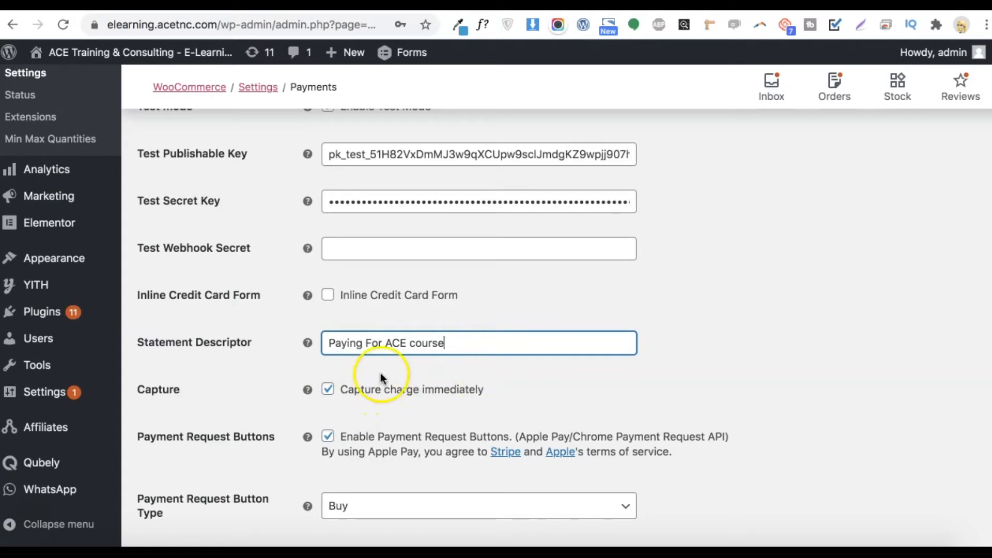
Step: Review the capture, payment request button and saved card options, and save the Stripe settings
mouse_move(308, 388)
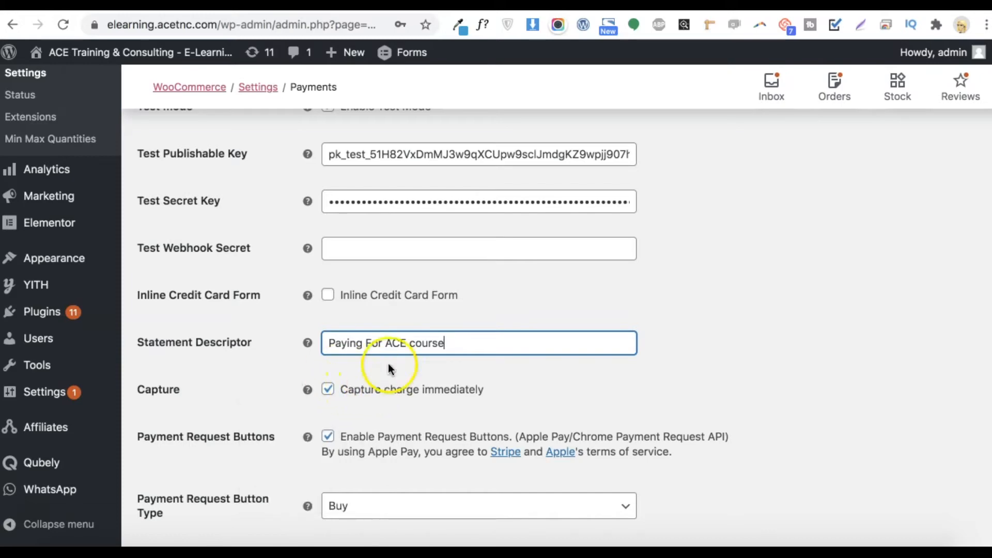
scroll(436, 339, down, 3)
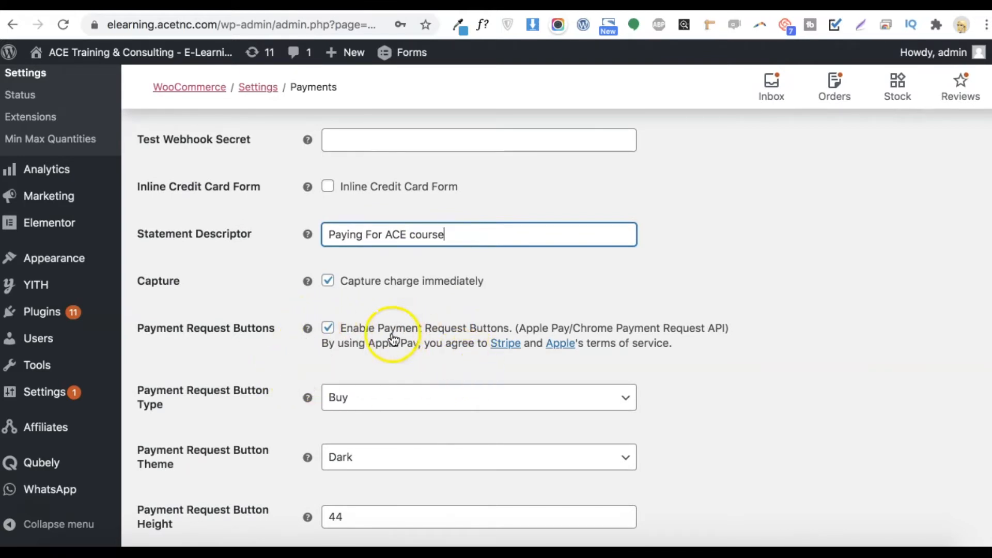
mouse_move(304, 327)
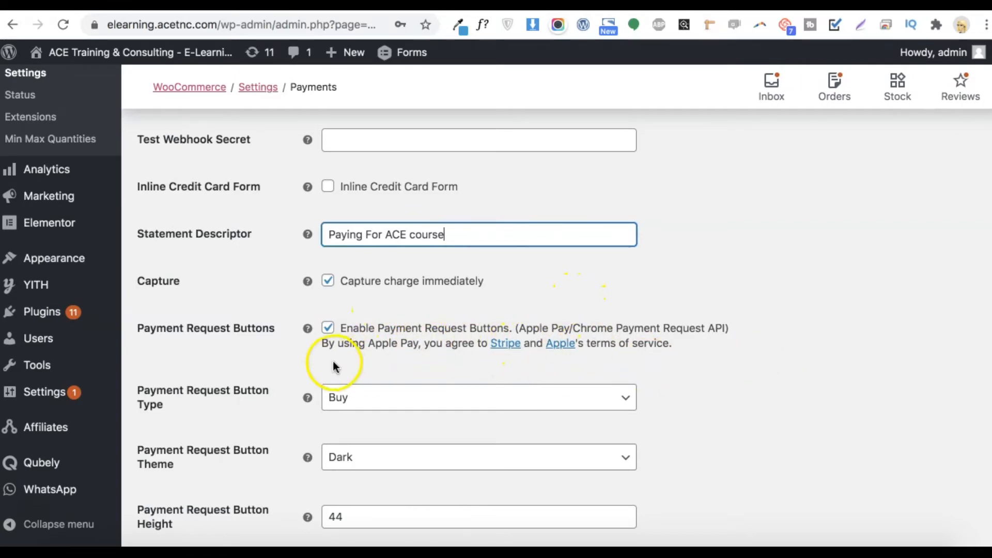
scroll(318, 322, down, 1)
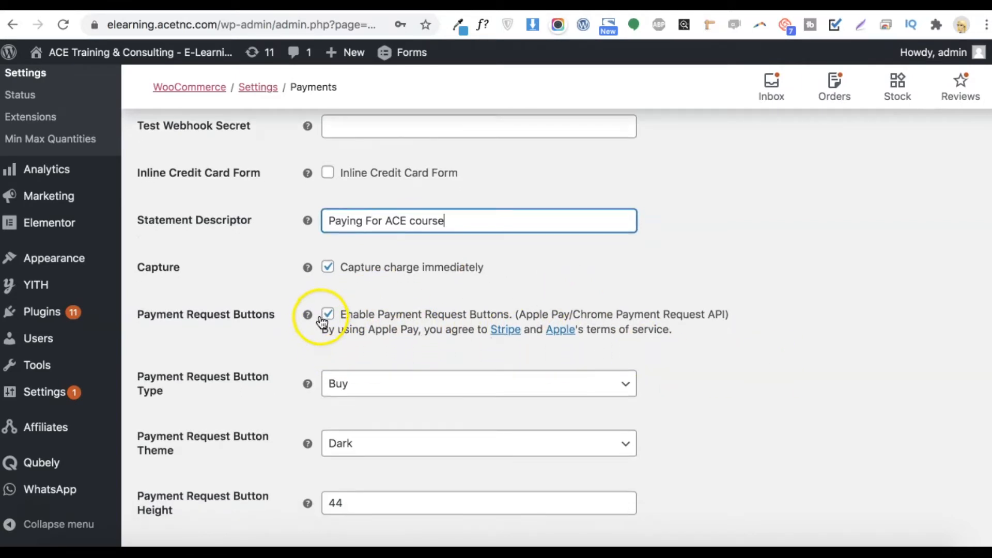
scroll(320, 317, down, 3)
scroll(261, 389, down, 1)
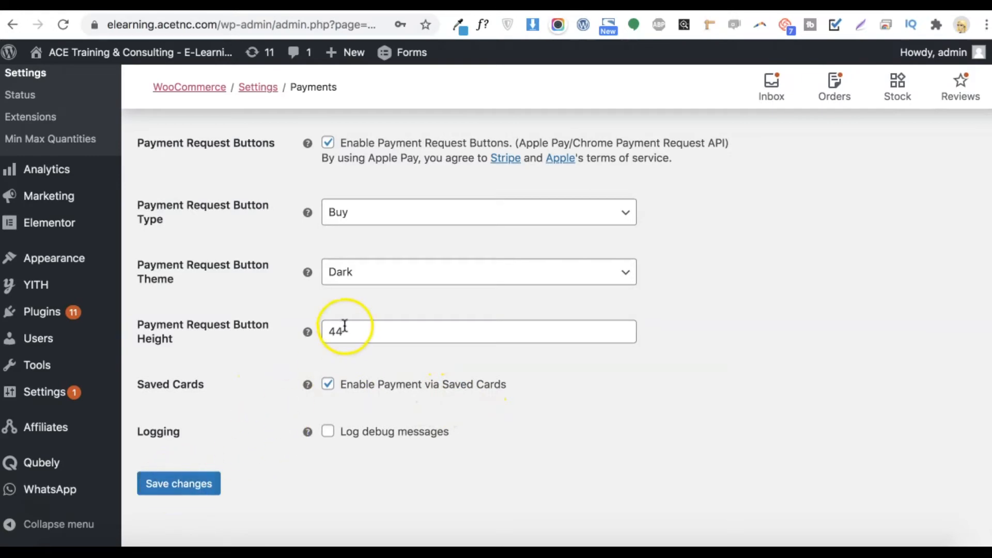
scroll(344, 327, up, 5)
scroll(347, 320, down, 5)
click(192, 459)
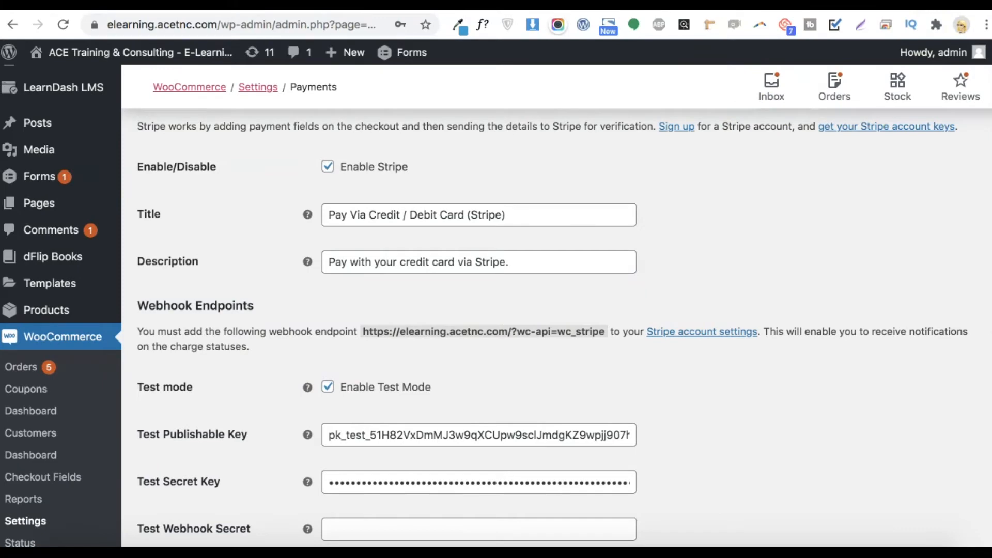
Step: Open the site's checkout page, elearning.acetnc.com/checkout, in a new browser tab
key(super+t)
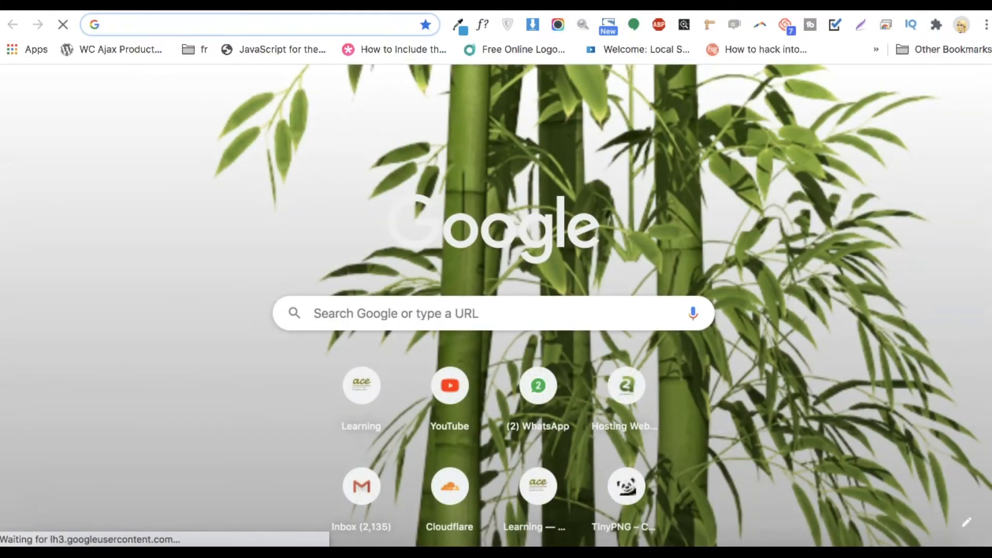
text(ele)
key(Right)
text(/)
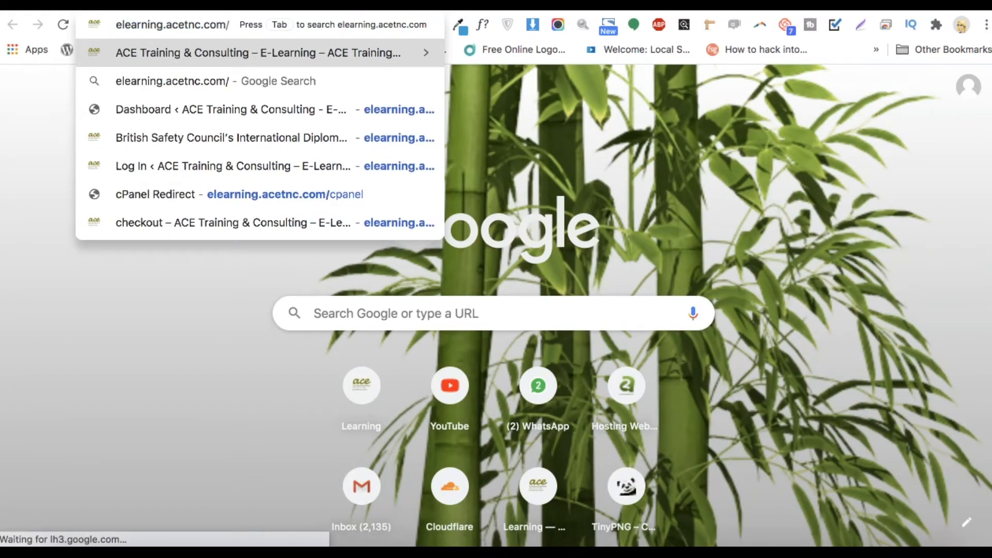
text(c)
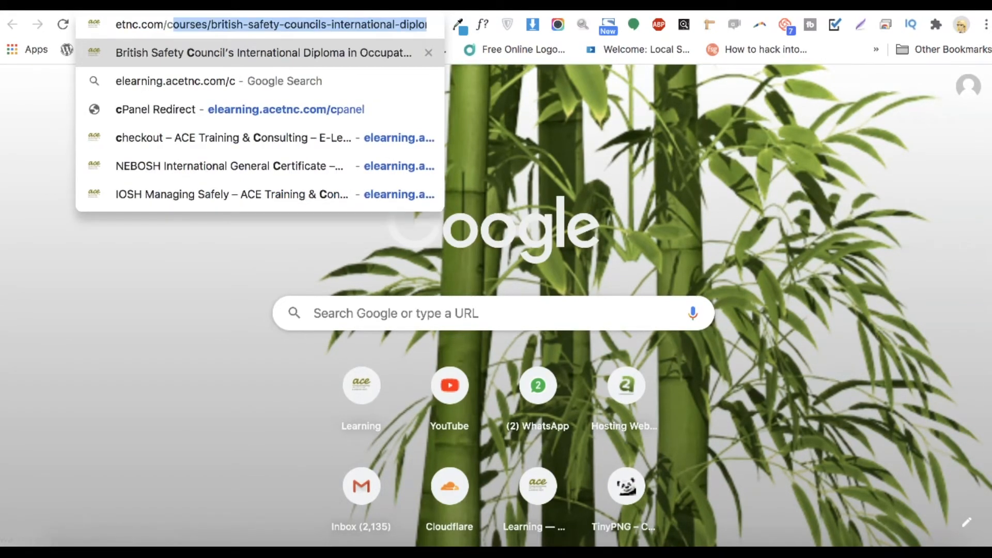
text(he)
key(Return)
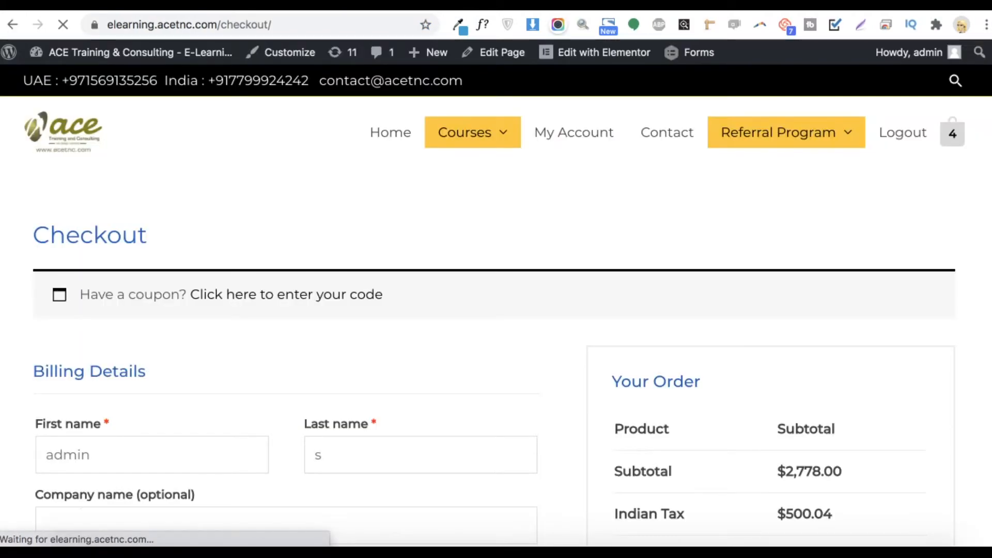
Step: Select "Pay Via Credit / Debit Card (Stripe)" as the payment method at checkout and examine its card form
scroll(672, 258, down, 15)
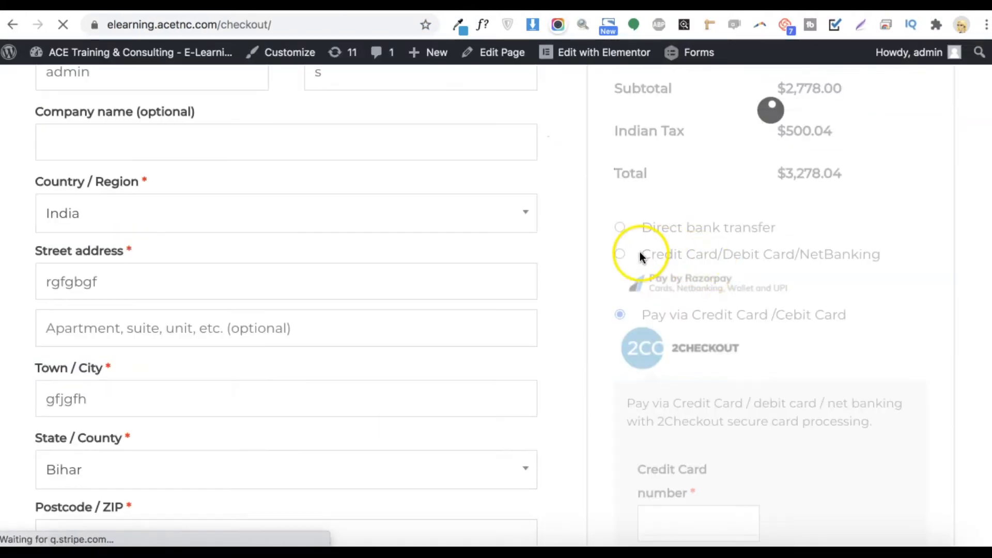
scroll(639, 252, down, 3)
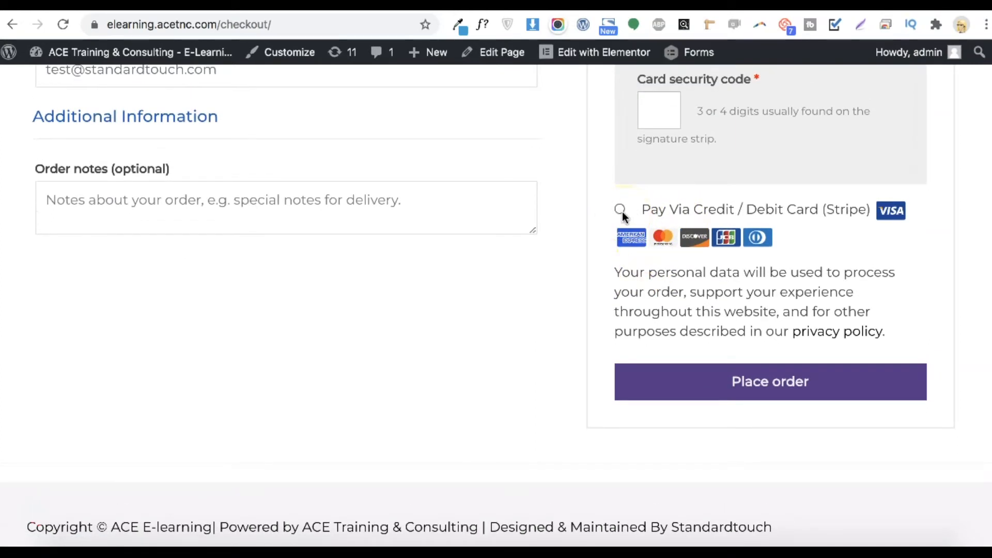
click(621, 210)
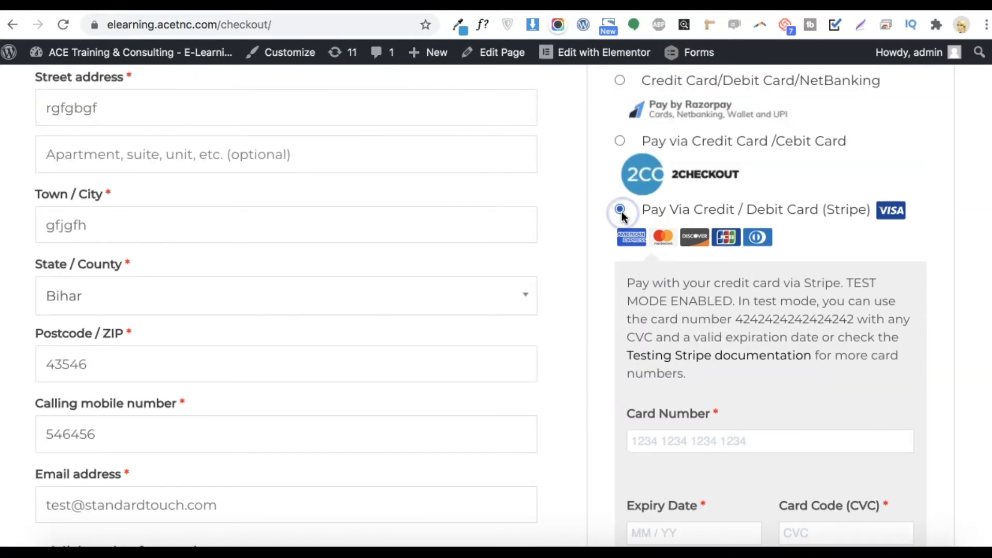
scroll(621, 211, down, 3)
scroll(730, 327, down, 2)
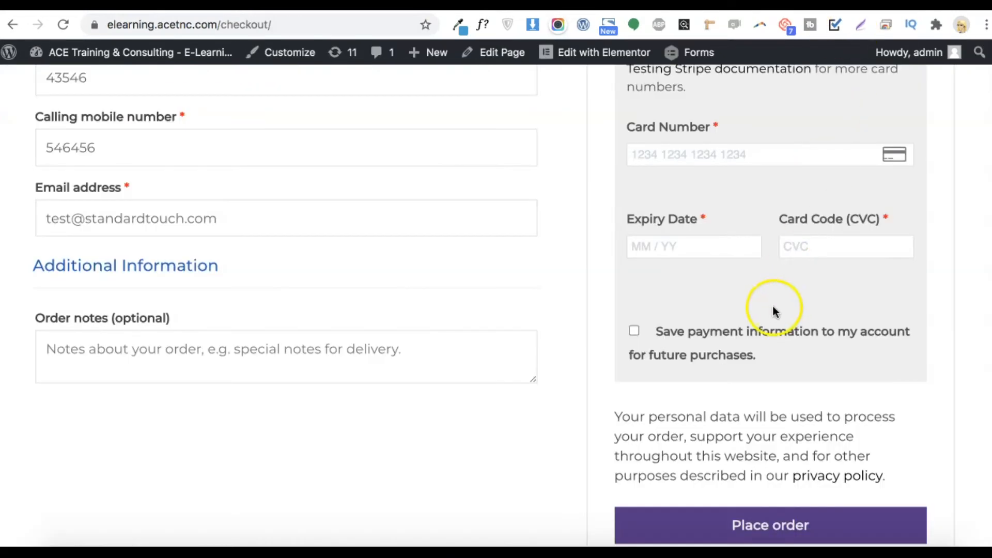
scroll(532, 297, up, 2)
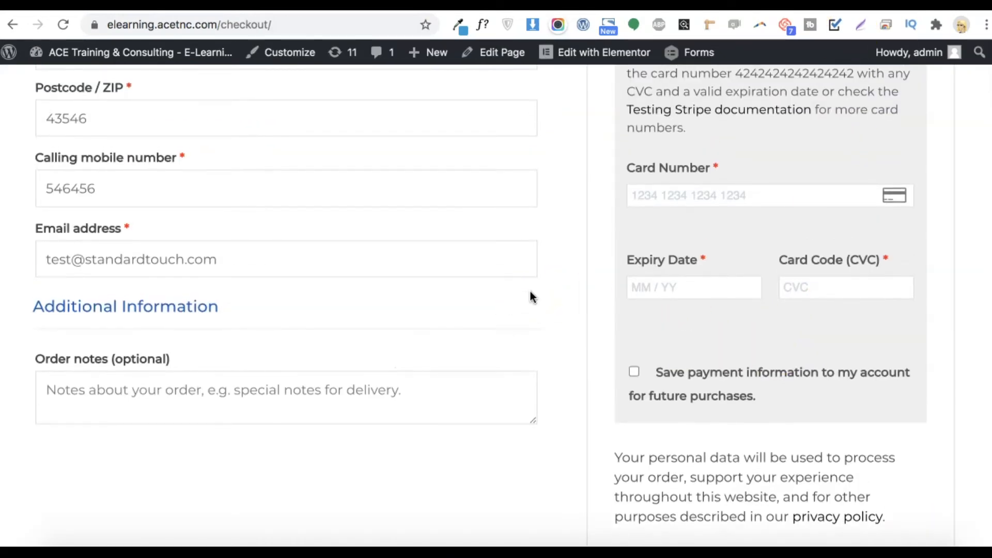
scroll(531, 297, up, 3)
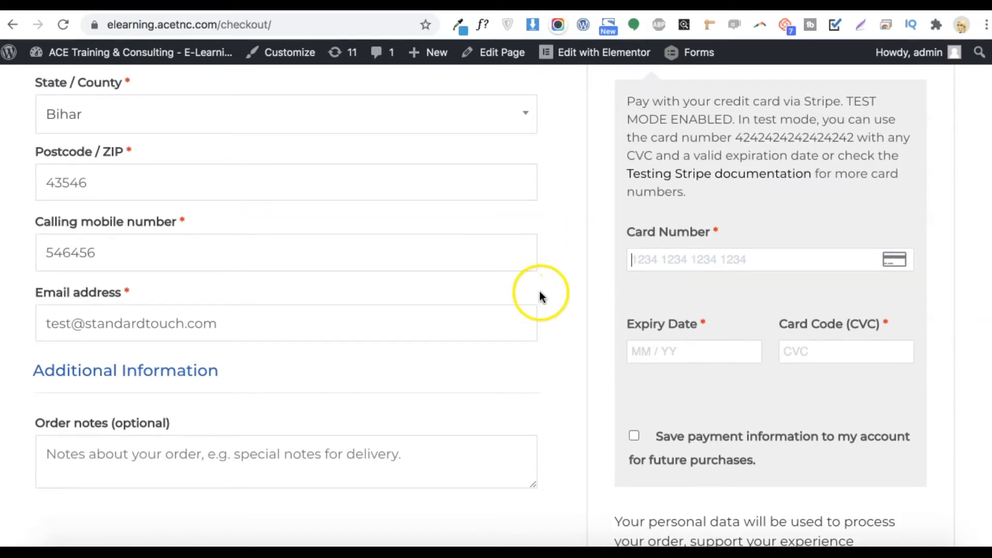
scroll(537, 292, up, 5)
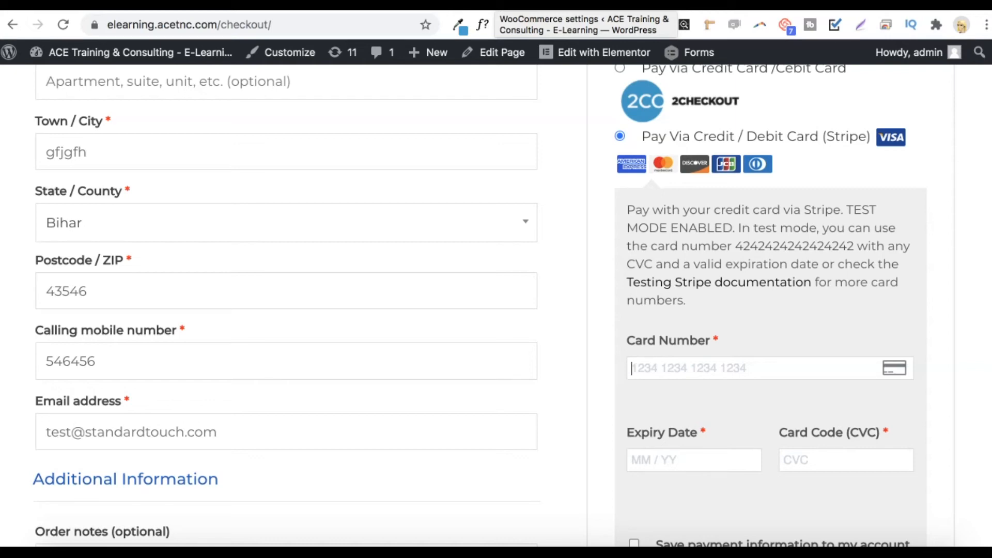
Step: Switch to the Stripe dashboard, expand the live API keys and copy the live publishable key
click(362, 5)
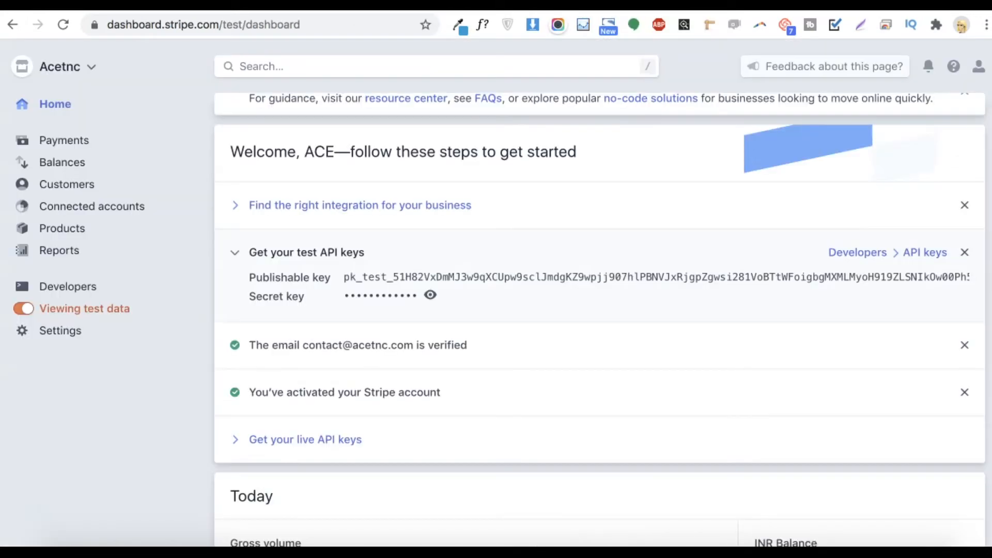
scroll(292, 385, down, 3)
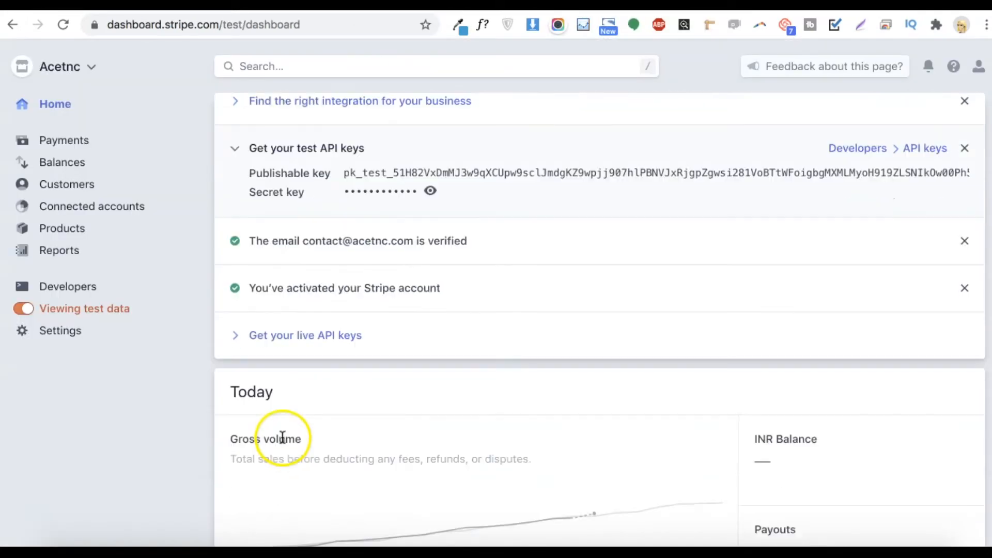
click(311, 341)
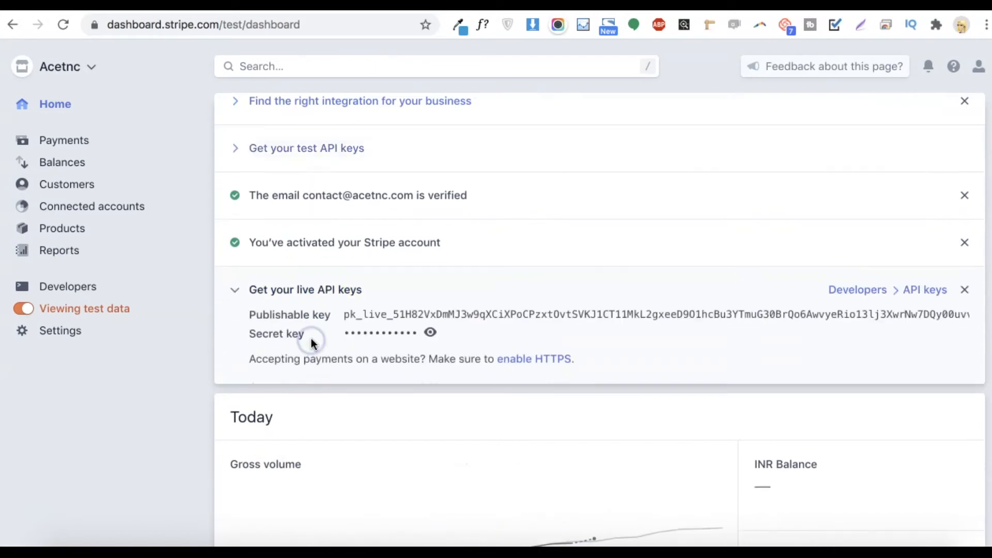
click(548, 314)
Step: Return to the WooCommerce Stripe settings, turn off test mode and paste the copied API key as the Live Publishable Key
click(449, 6)
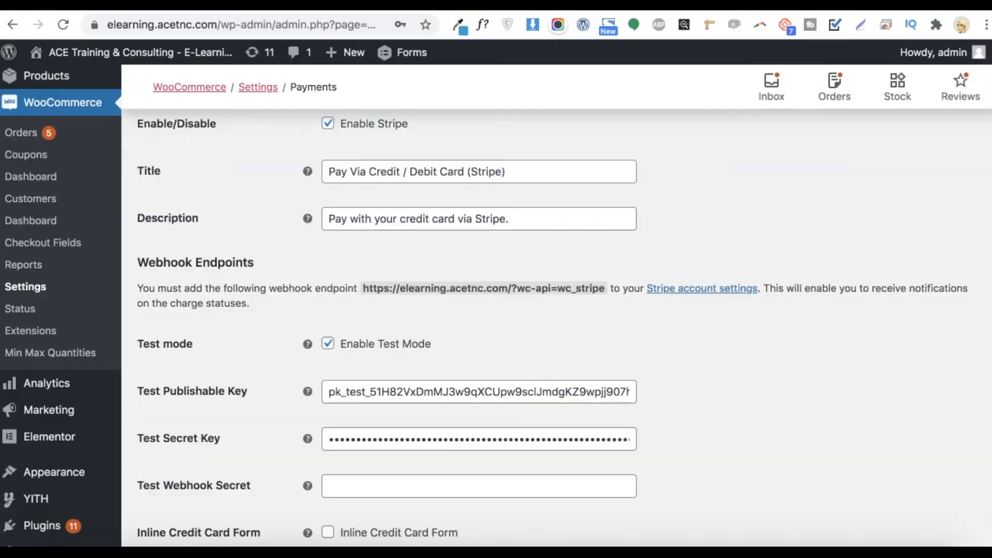
click(328, 344)
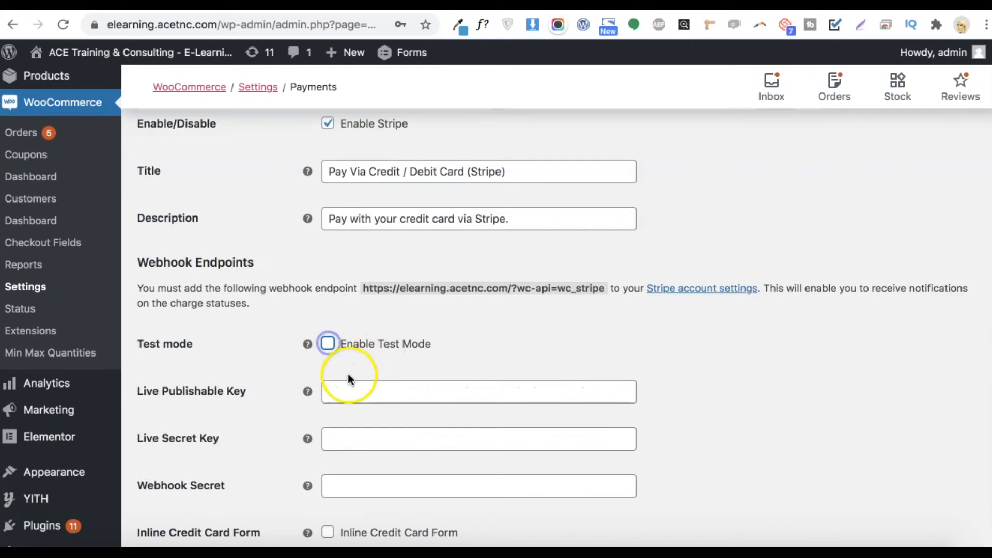
click(359, 393)
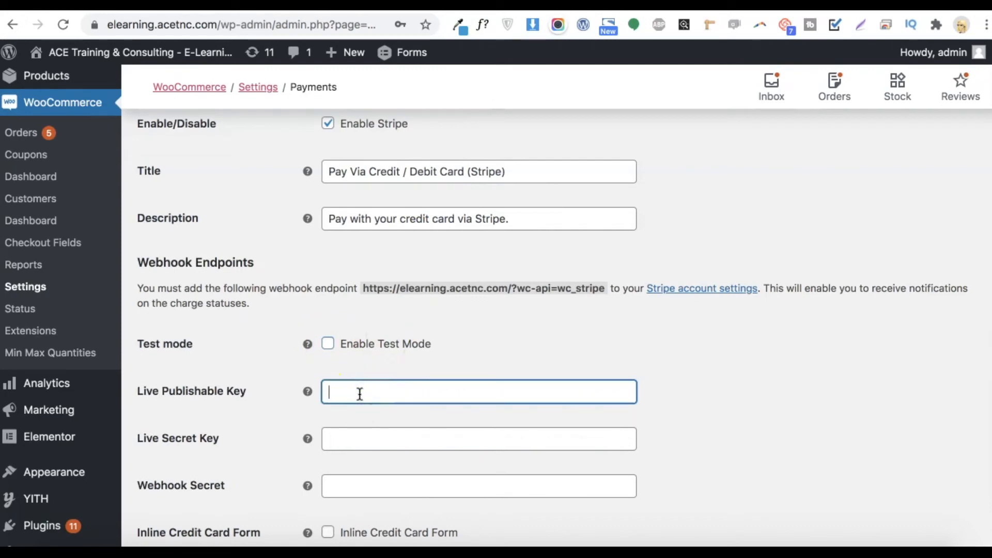
key(super+v)
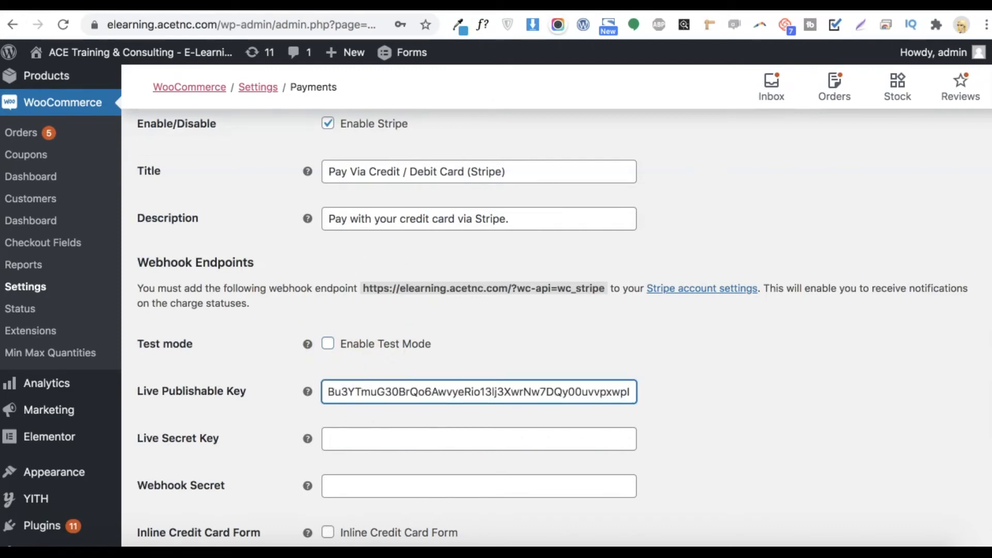
Step: Reveal the live secret API key in the Stripe dashboard and paste it as WooCommerce's Live Secret Key
key(ctrl+Tab)
click(430, 333)
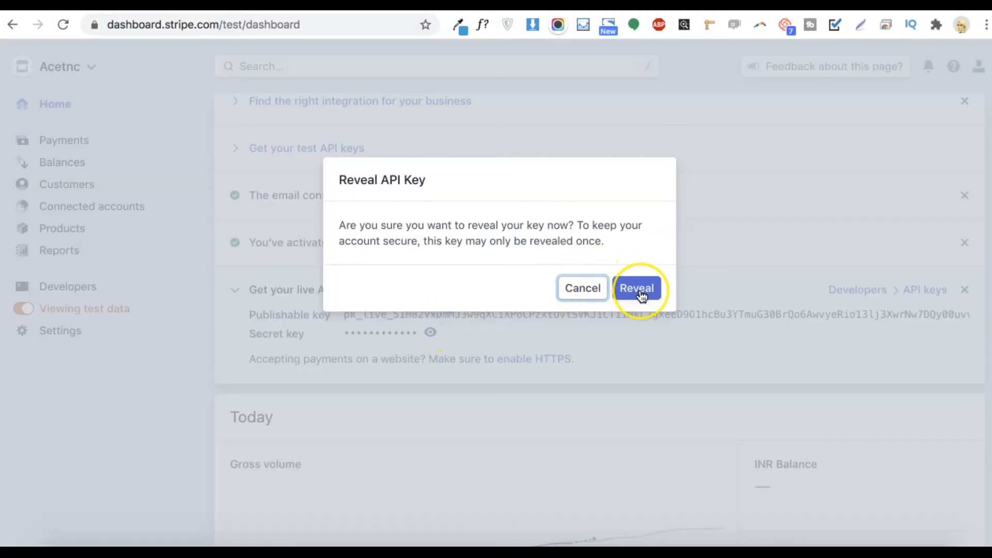
click(639, 289)
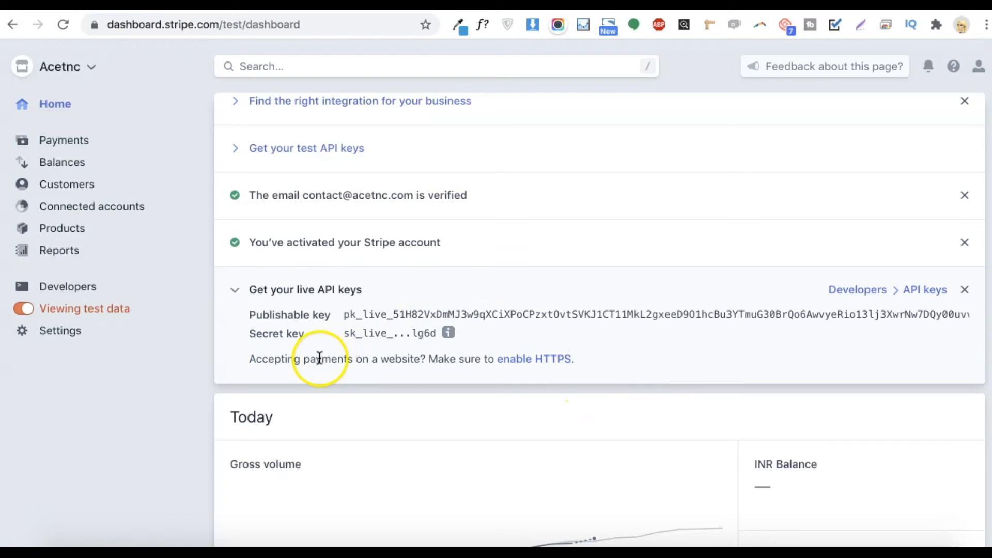
mouse_move(453, 337)
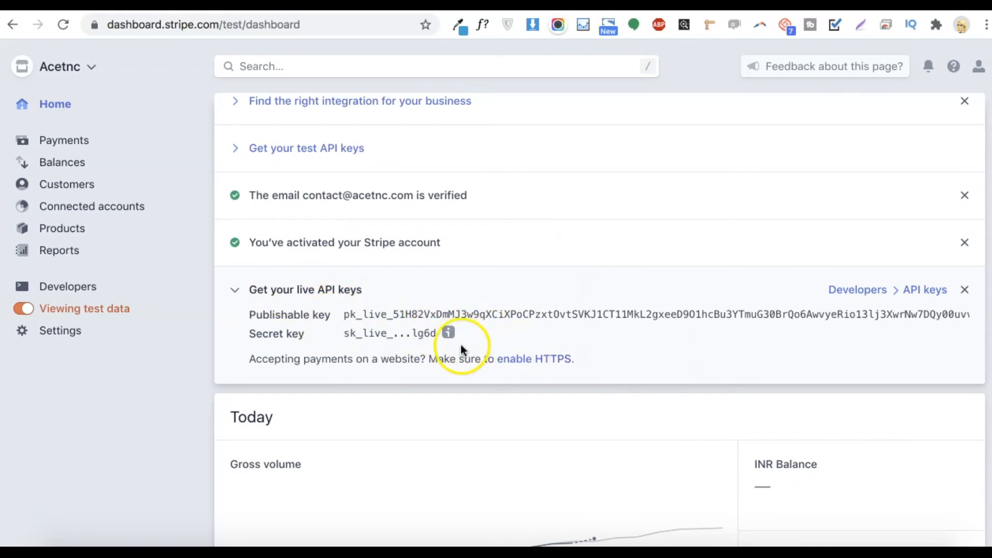
click(499, 5)
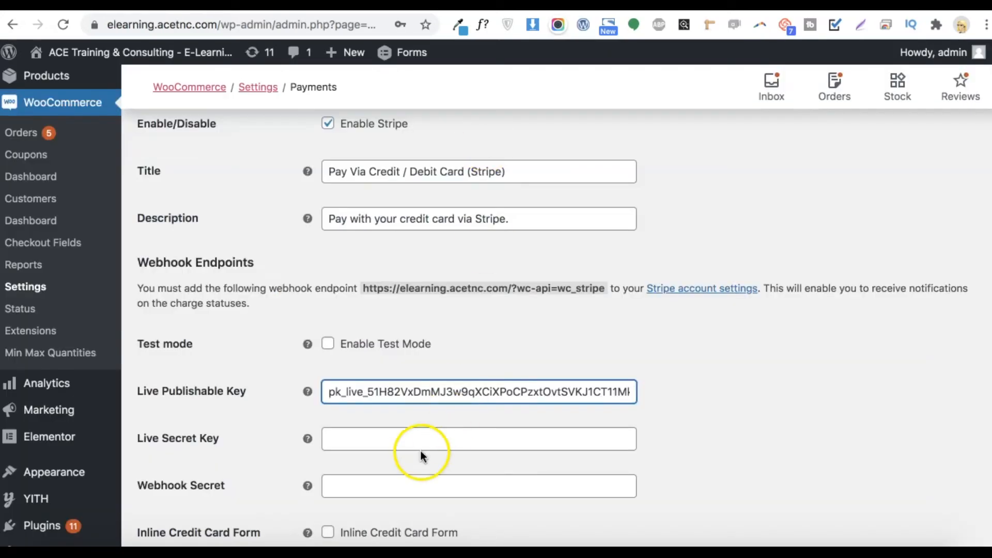
click(402, 438)
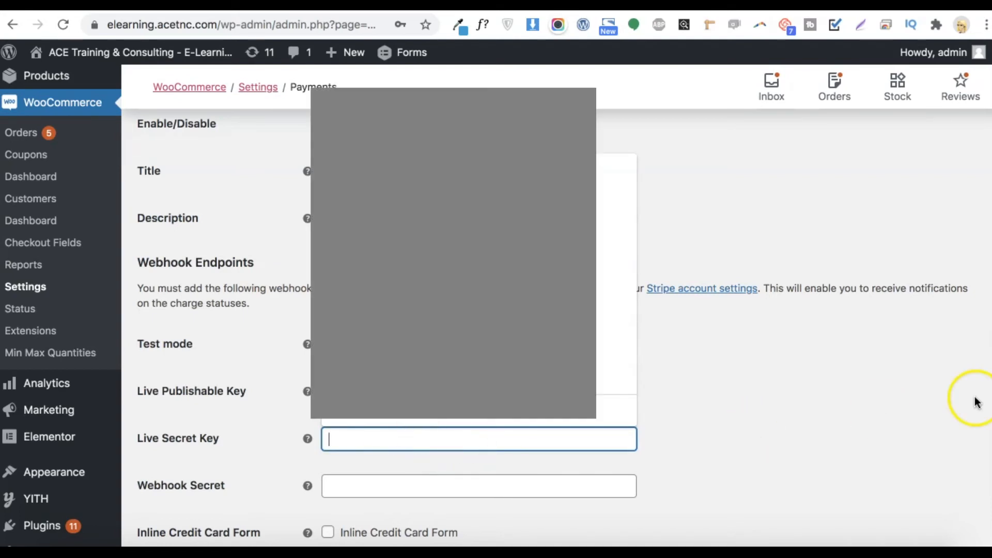
click(917, 403)
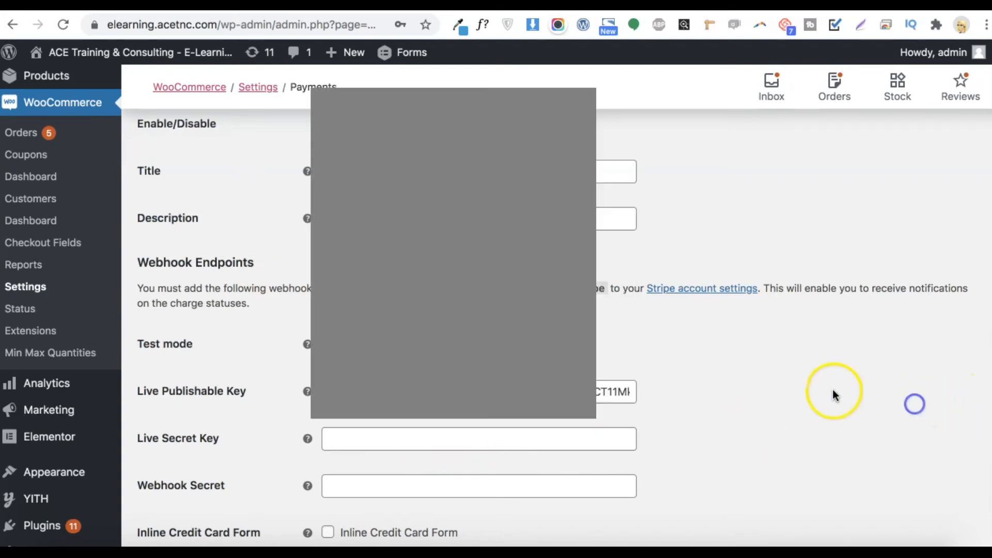
click(368, 434)
key(ctrl+v)
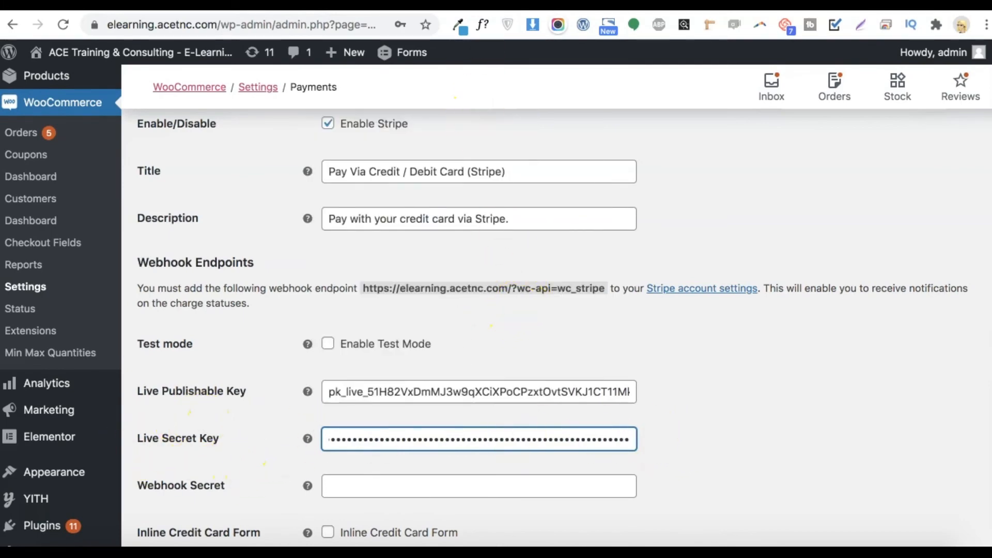
Step: Save the Stripe payment settings with the live API keys and test mode turned off
click(385, 6)
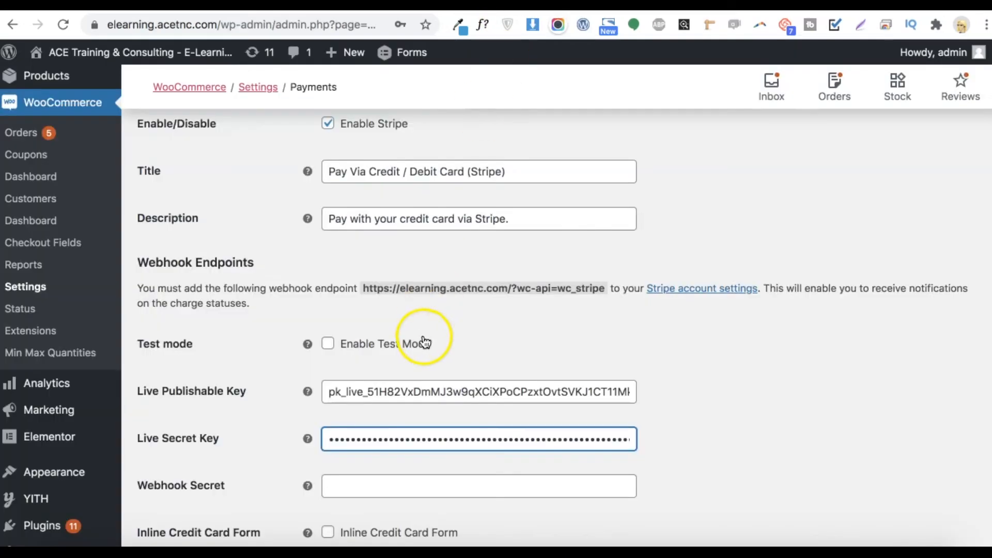
scroll(422, 334, down, 5)
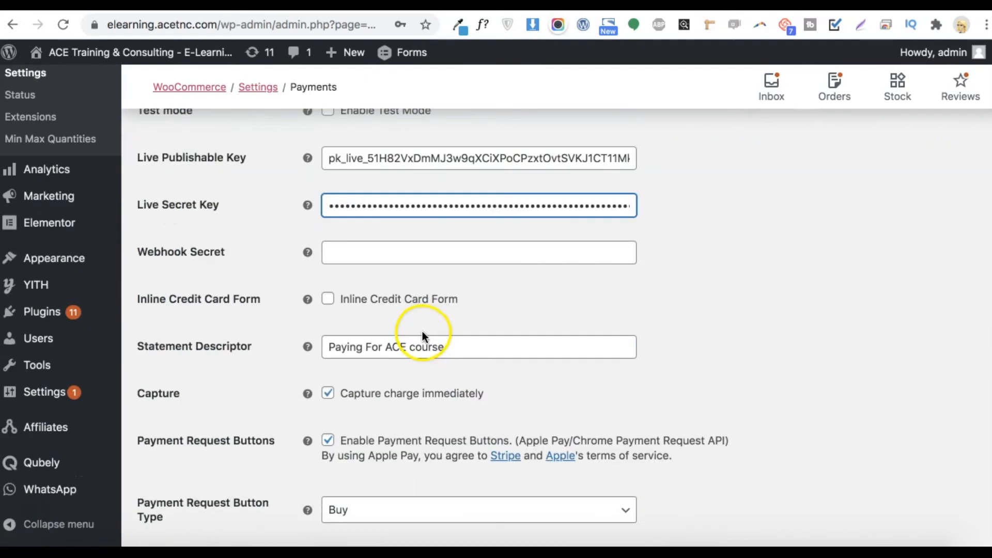
scroll(426, 330, down, 5)
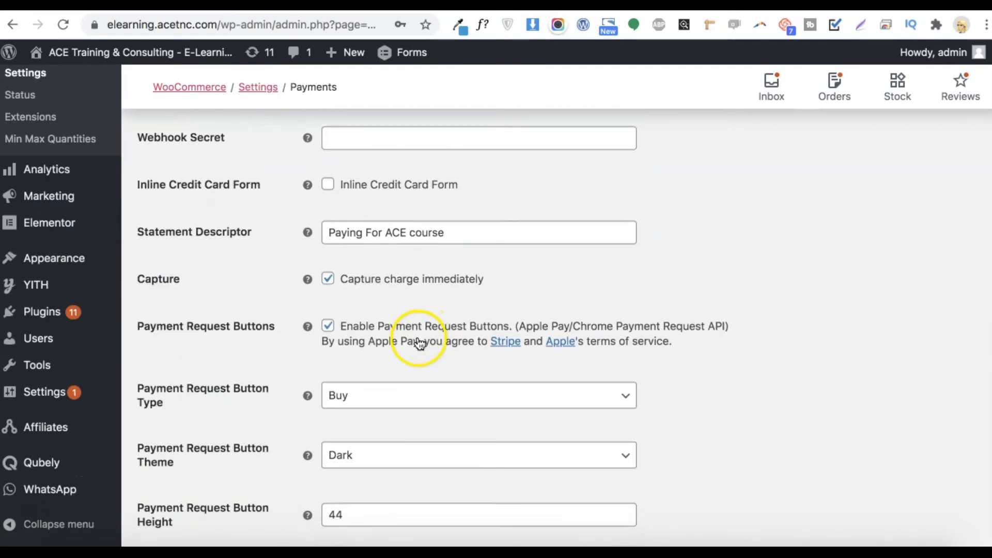
scroll(391, 350, down, 4)
click(155, 464)
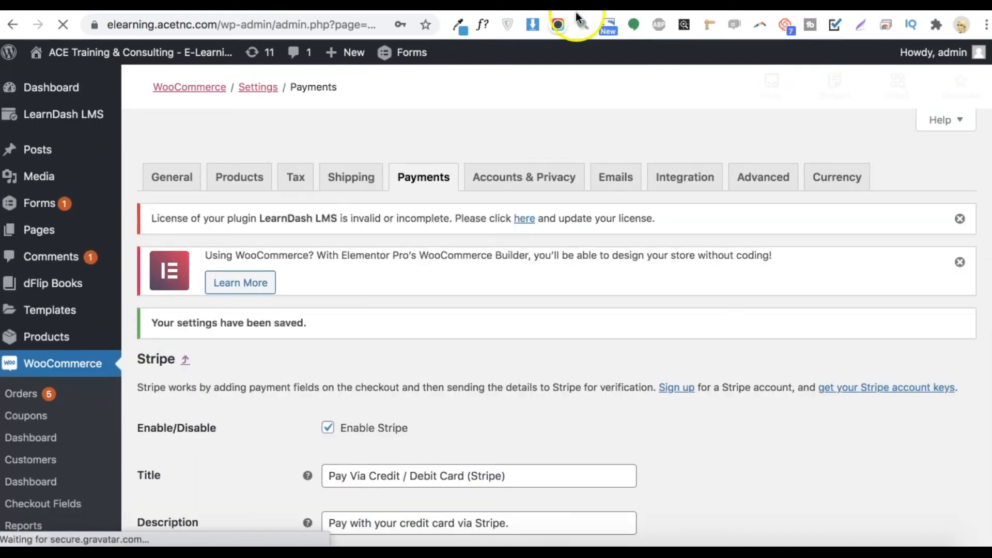
Step: Reload the store's checkout page, select Pay Via Credit / Debit Card (Stripe) and check its payment form for the test mode notice
scroll(365, 247, down, 15)
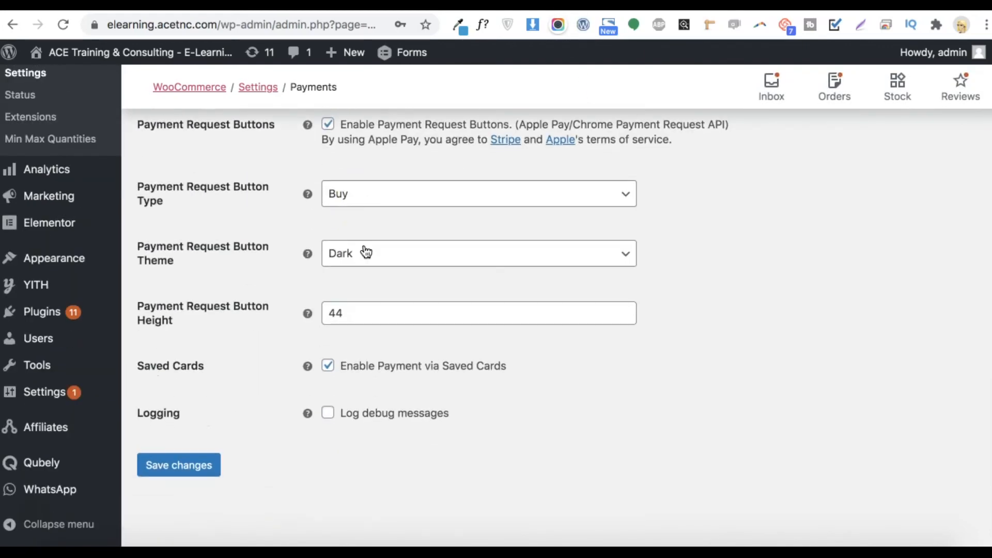
scroll(511, 273, up, 5)
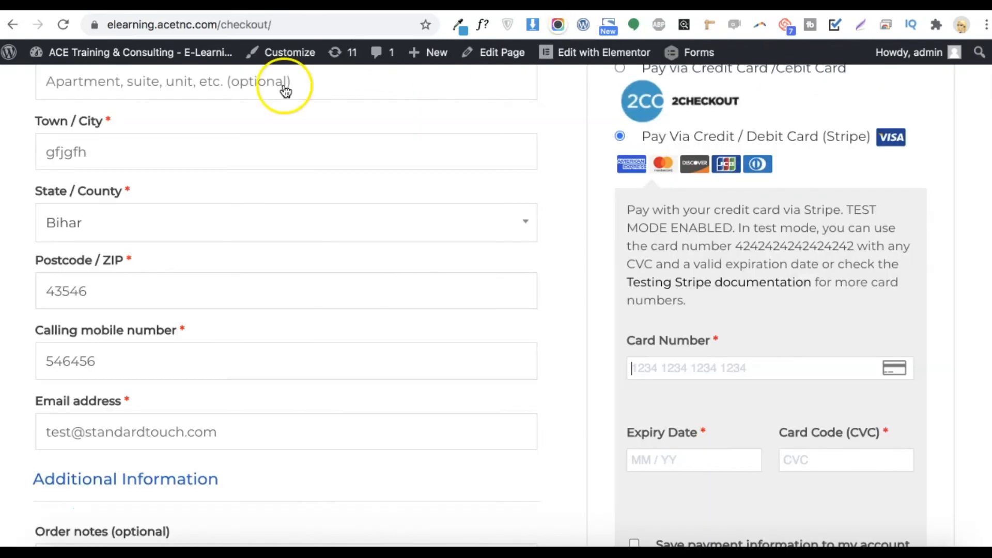
click(62, 25)
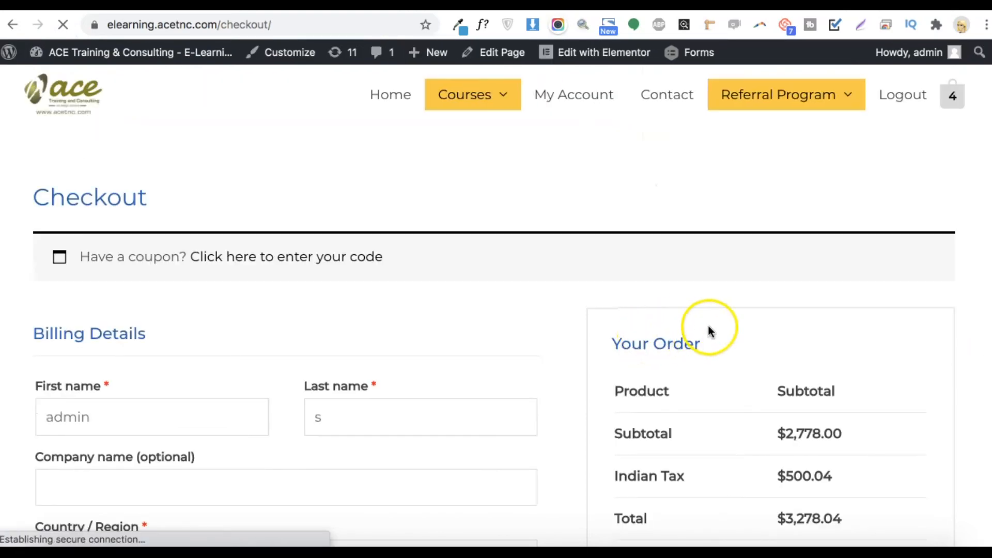
scroll(705, 322, down, 15)
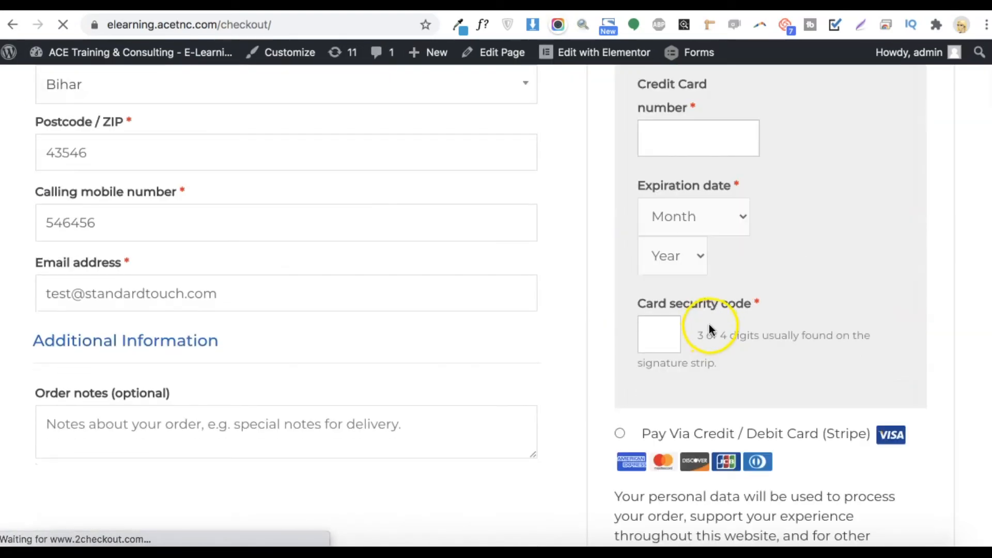
scroll(708, 324, down, 5)
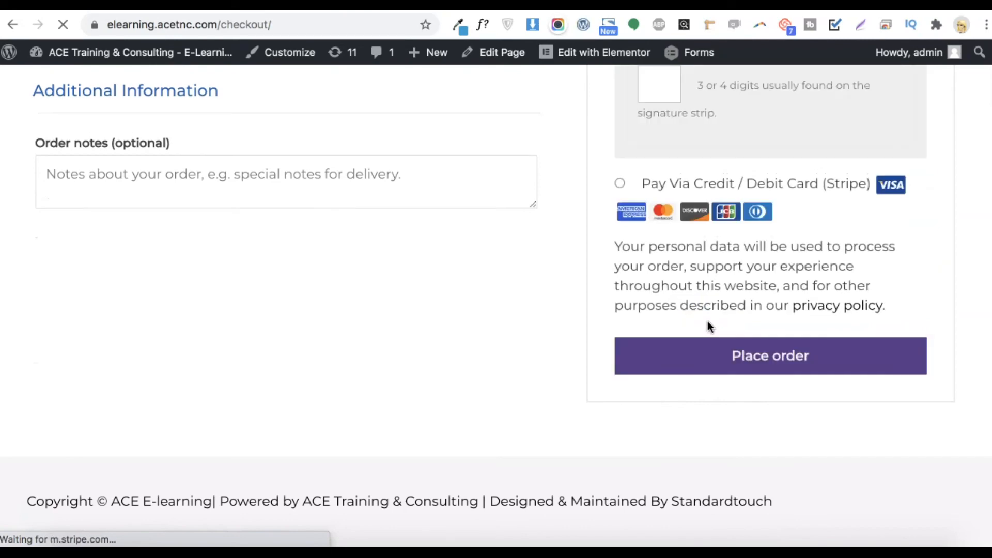
click(620, 183)
scroll(697, 316, down, 3)
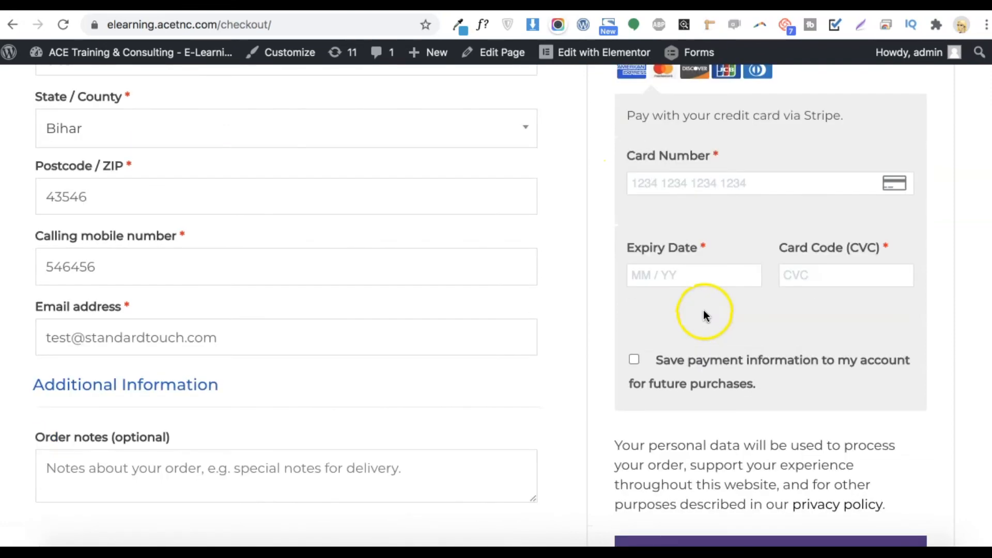
scroll(675, 297, down, 4)
scroll(676, 284, up, 4)
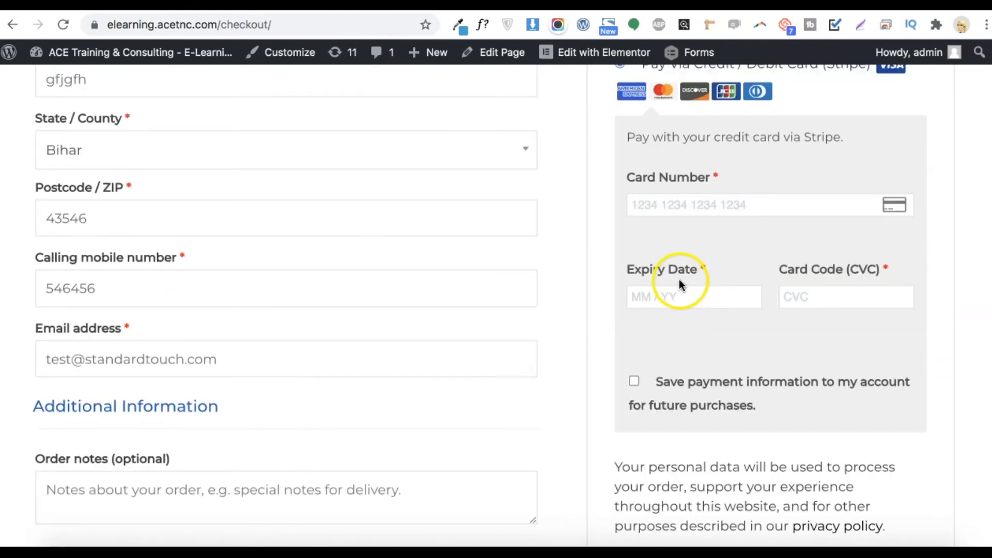
scroll(685, 274, down, 2)
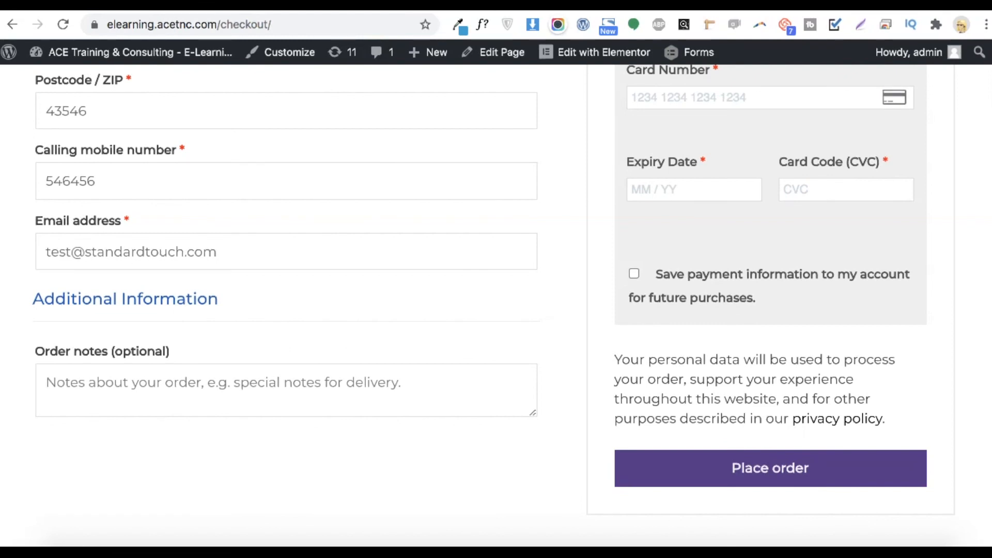
scroll(398, 284, down, 3)
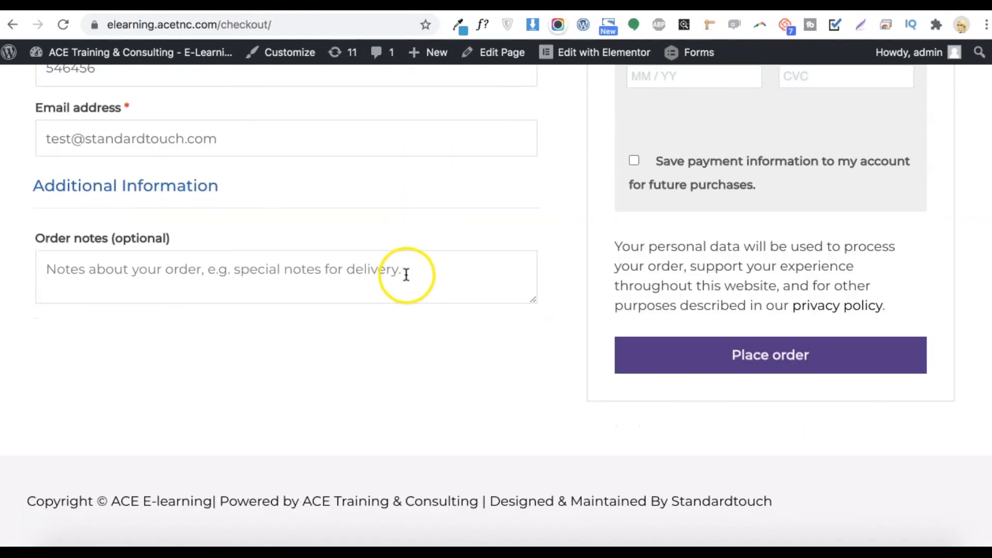